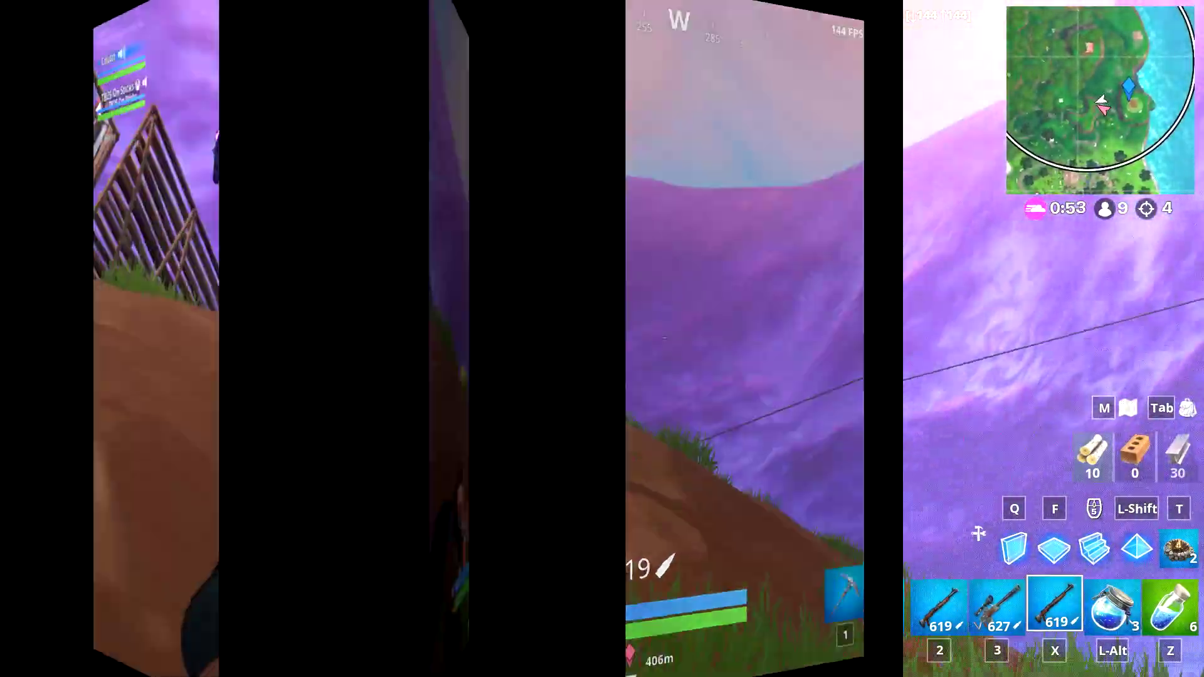
click(602, 338)
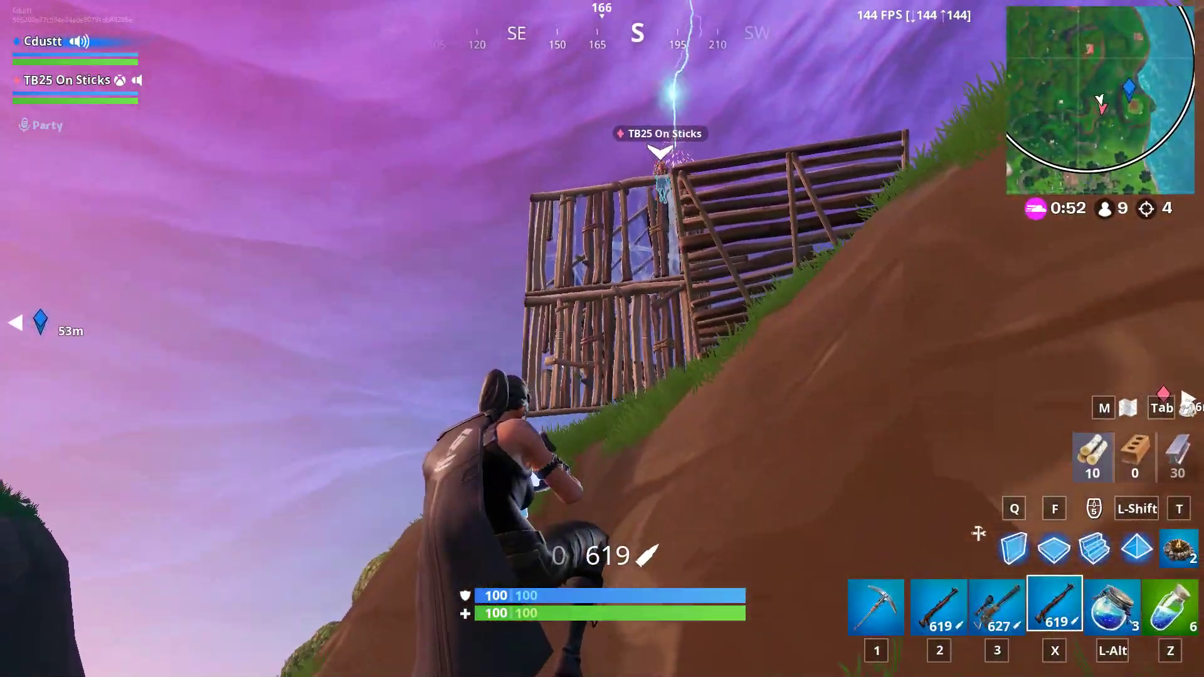
key(3)
key(r)
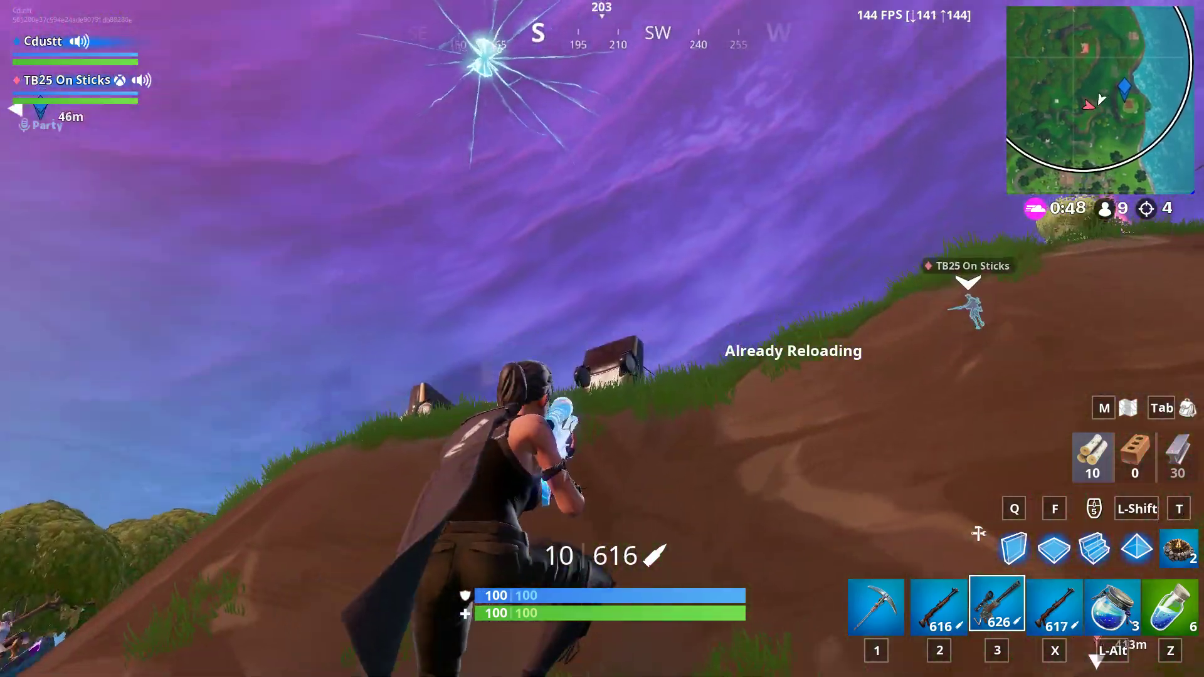
key(x)
key(r)
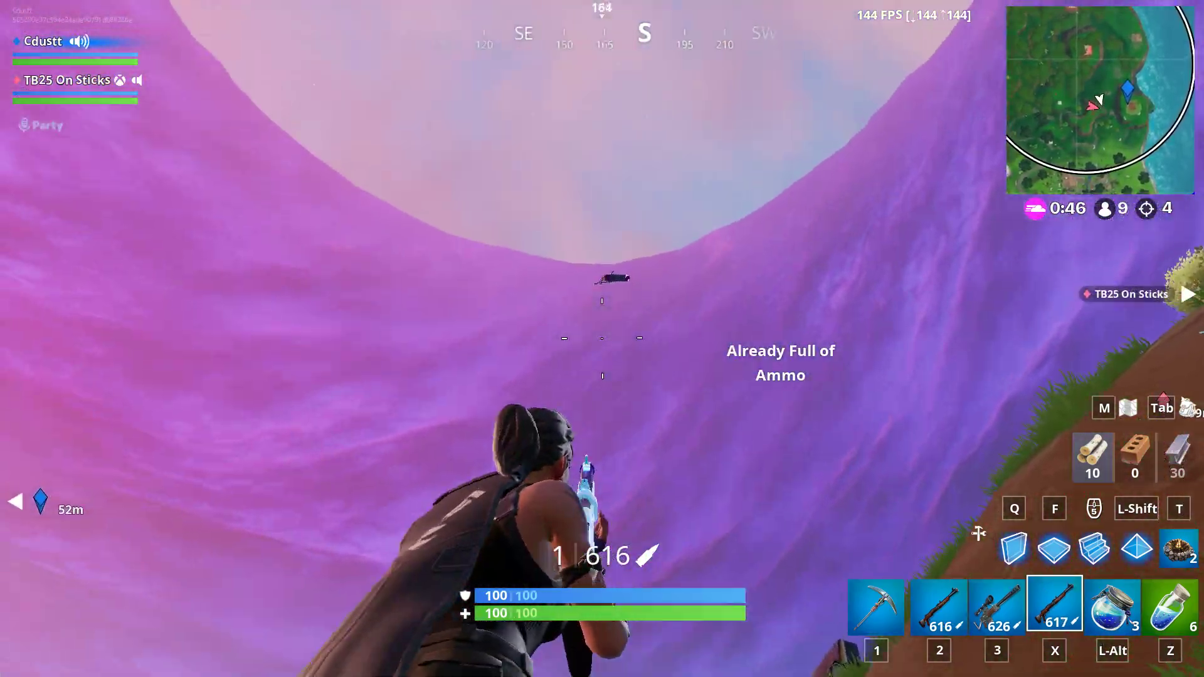
key(2)
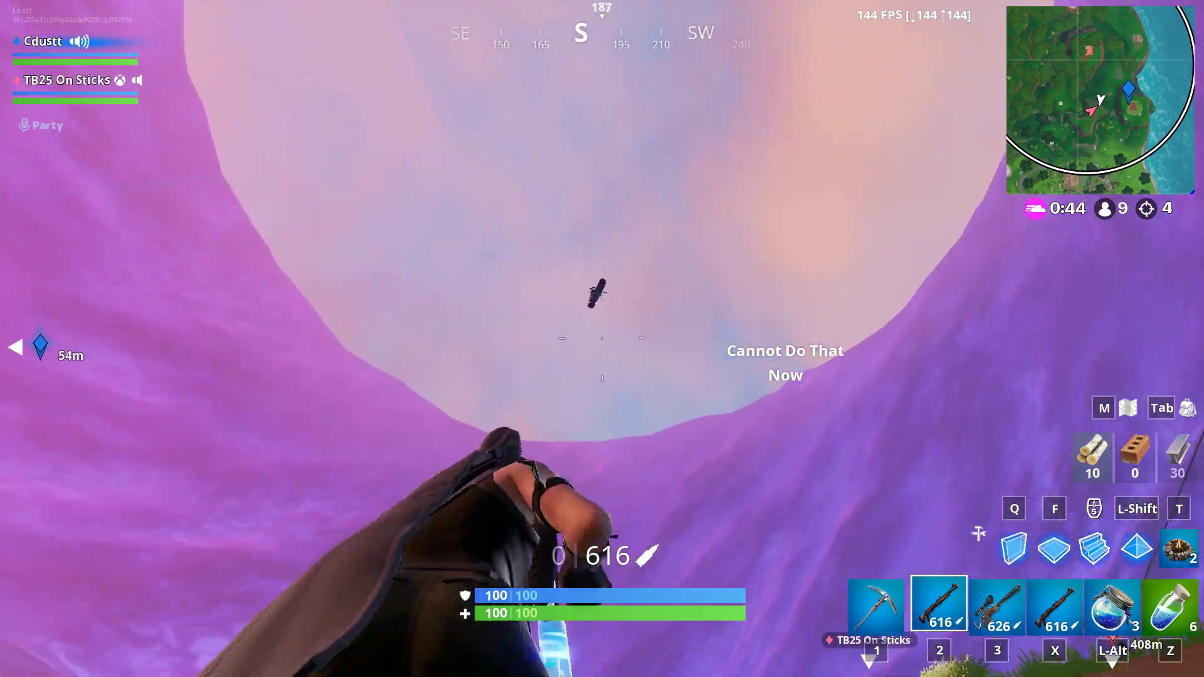
key(r)
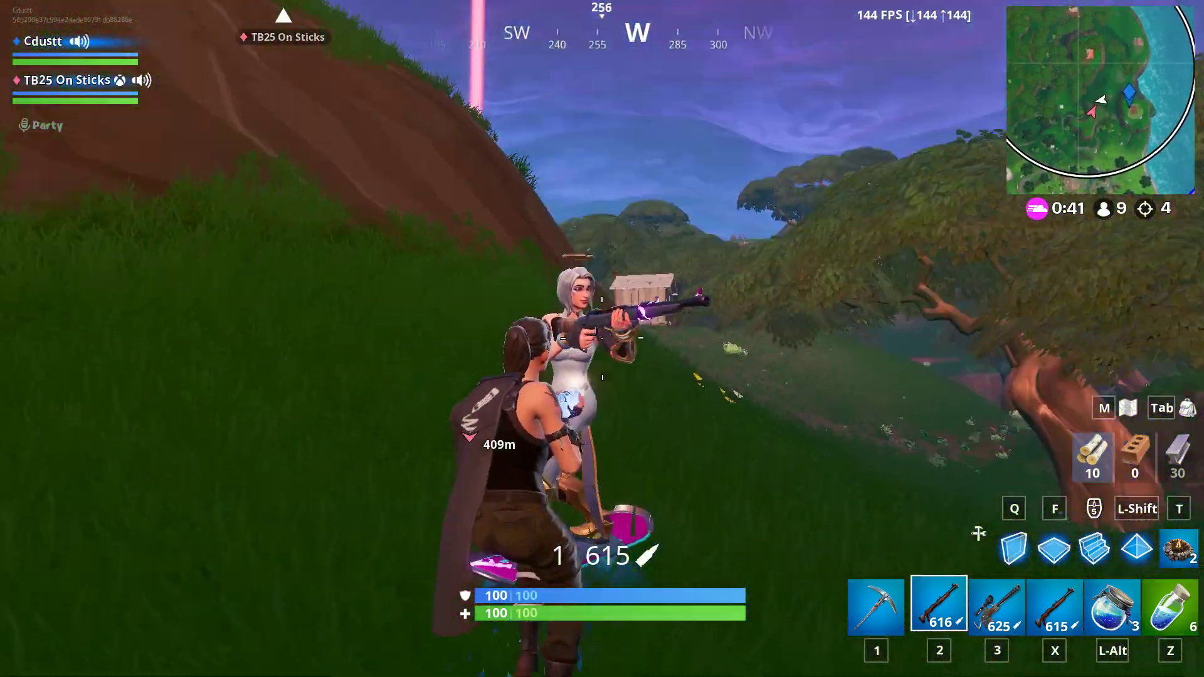
click(602, 338)
key(r)
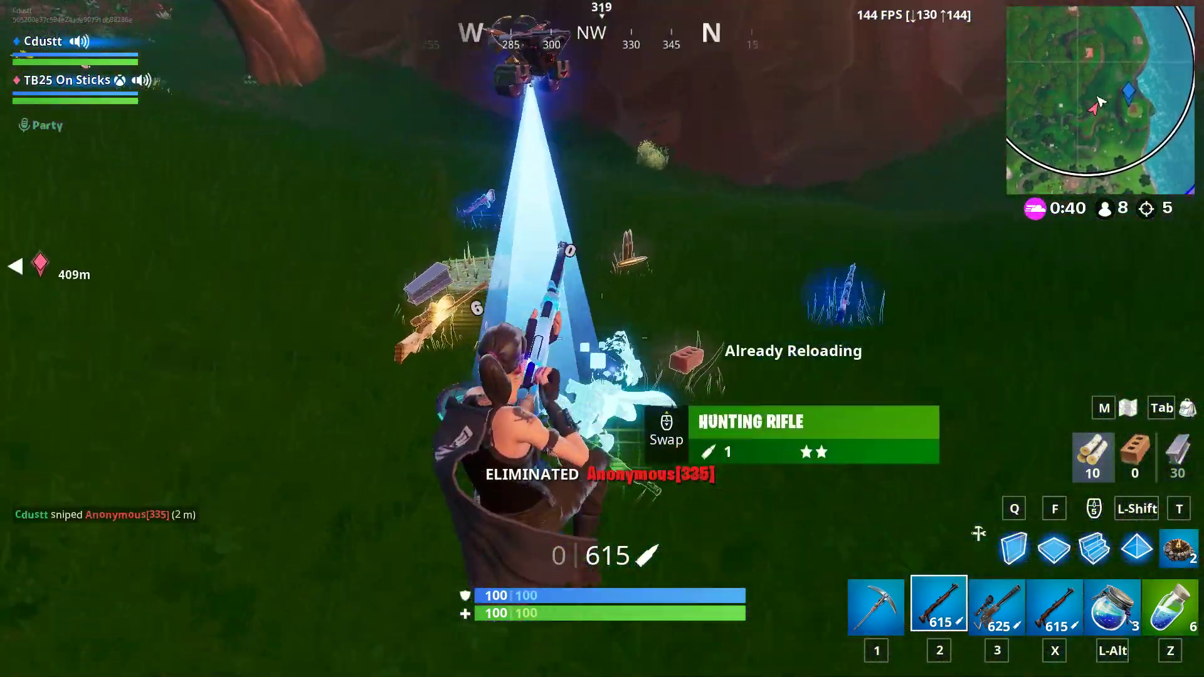
key(3)
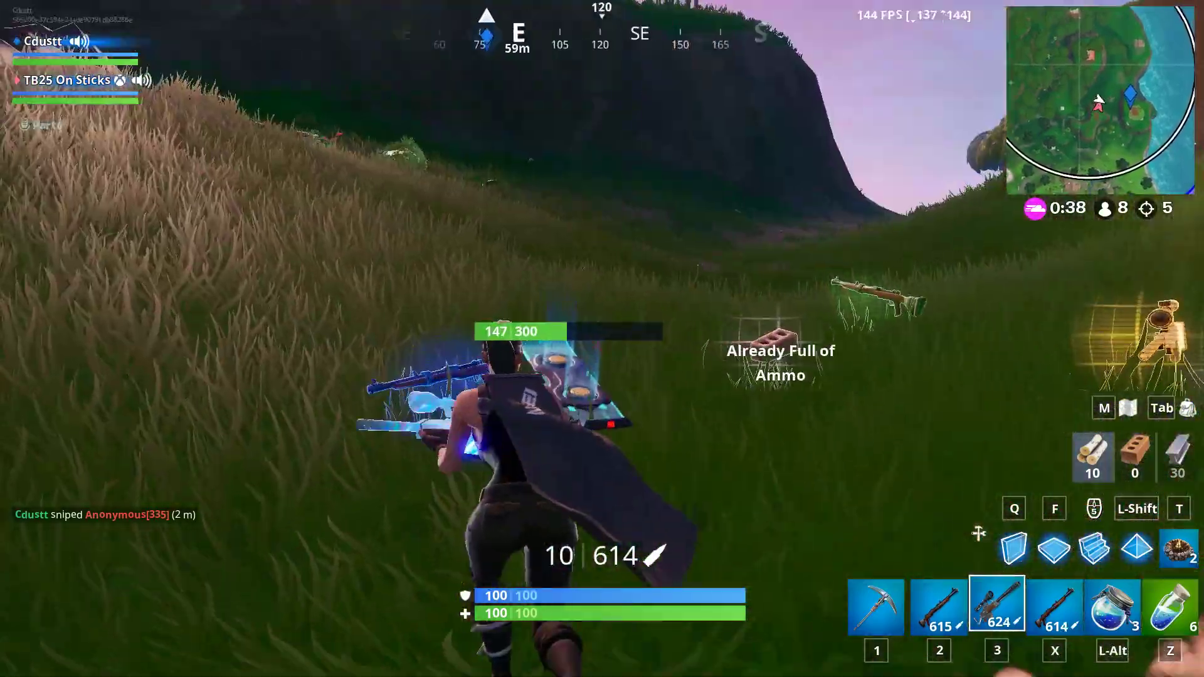
key(x)
key(r)
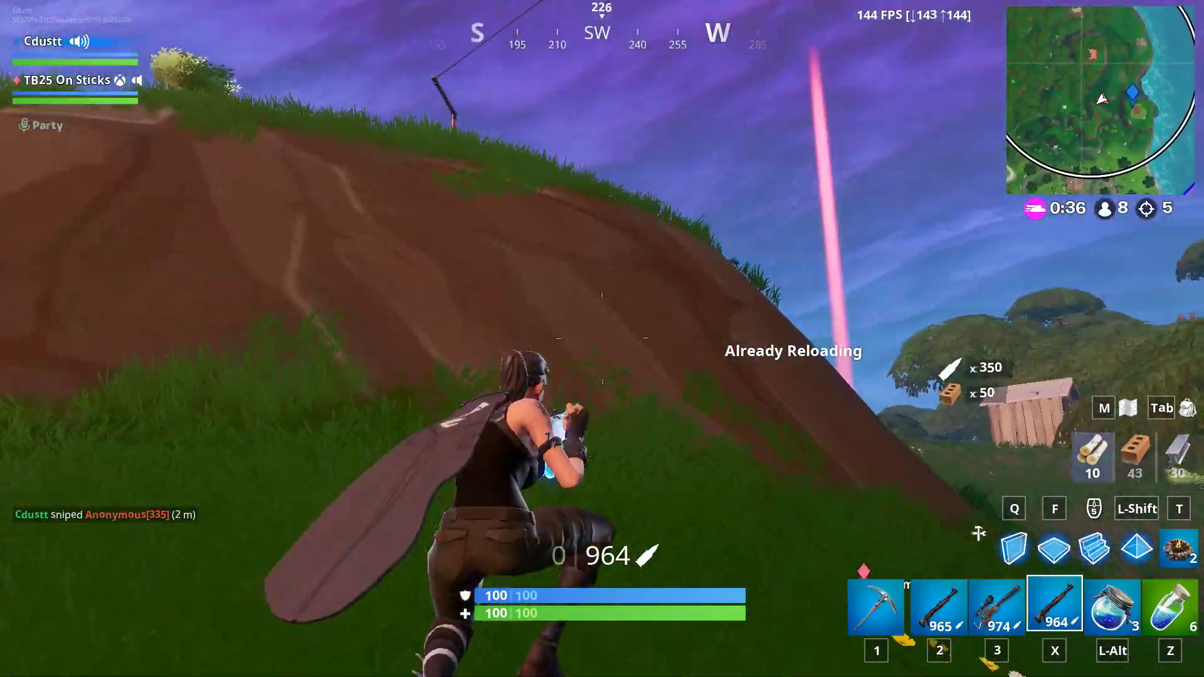
key(e)
key(b)
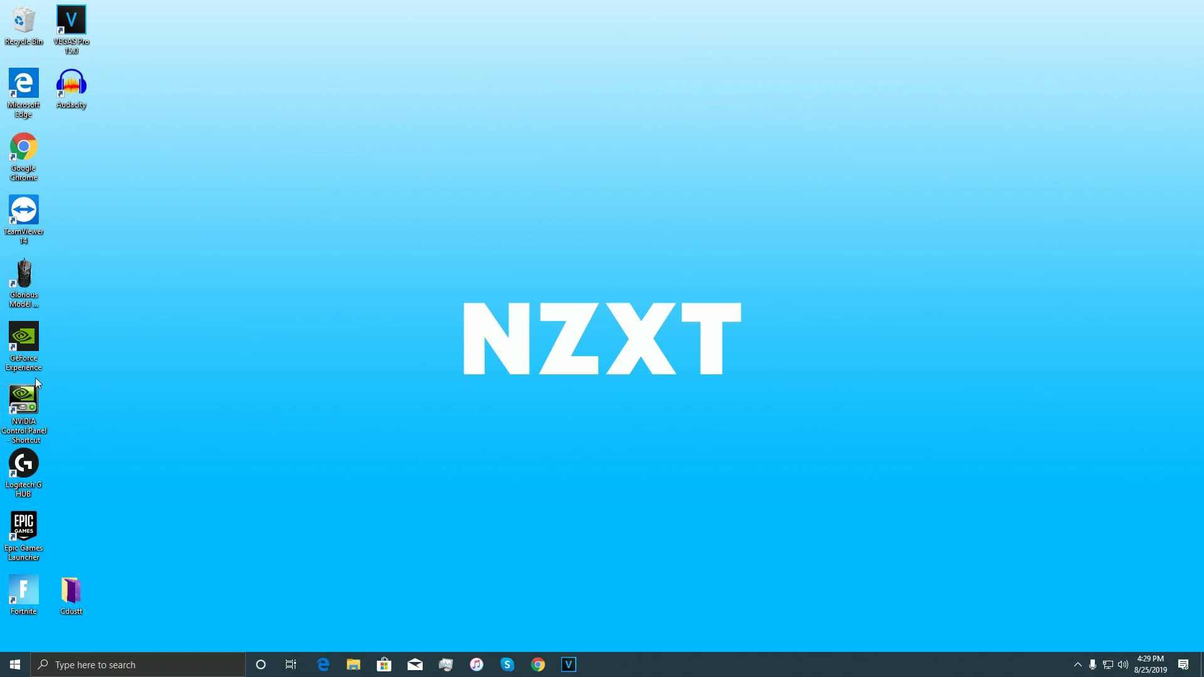
Open NVIDIA Control Panel and examine the global 3D settings, from ambient occlusion through to vertical sync and Virtual Reality pre-rendered frames
double_click(24, 398)
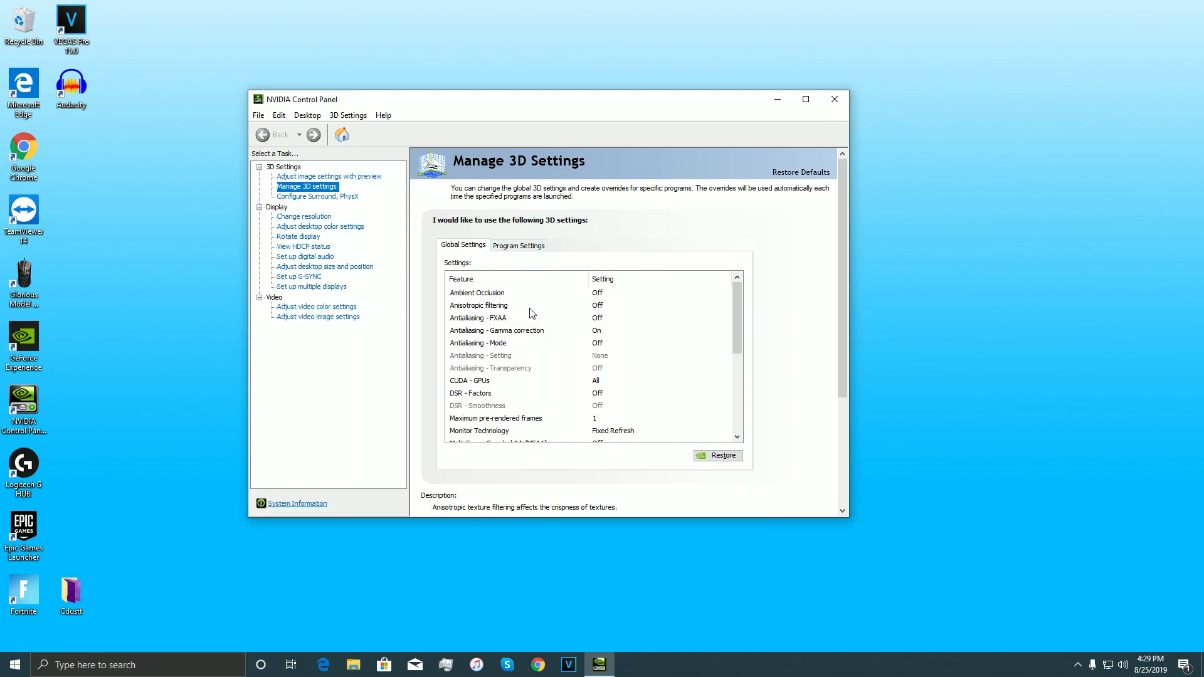
scroll(532, 313, down, 1)
scroll(624, 321, up, 1)
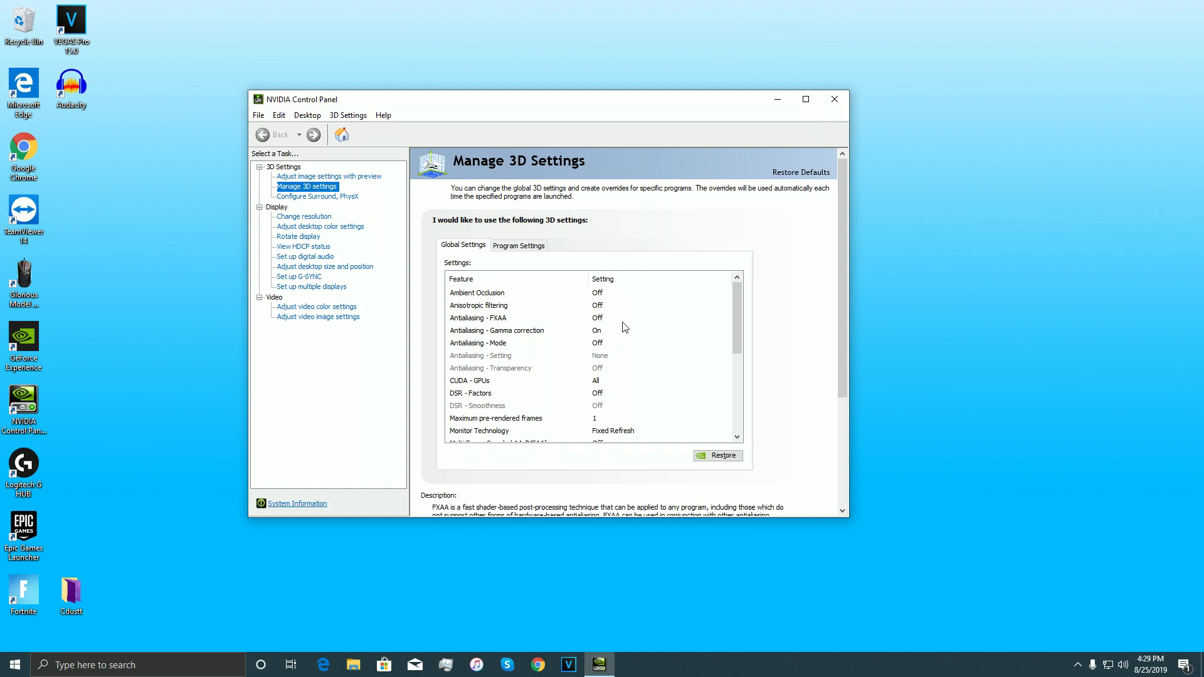
scroll(571, 326, down, 1)
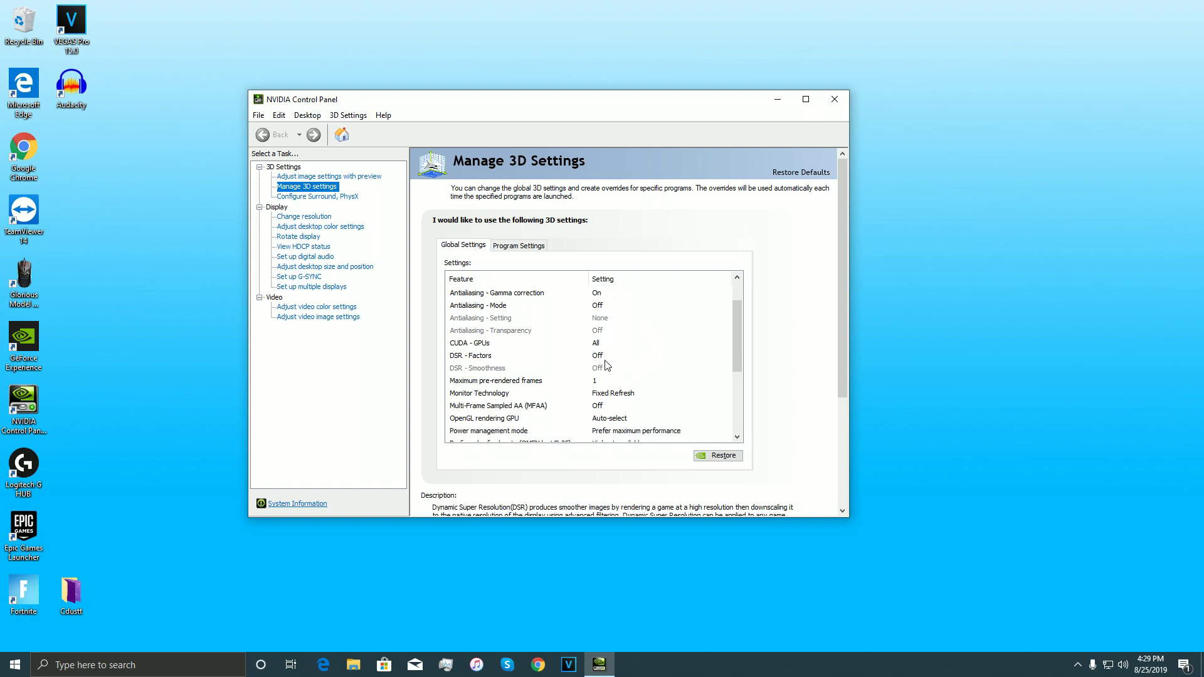
scroll(601, 376, down, 2)
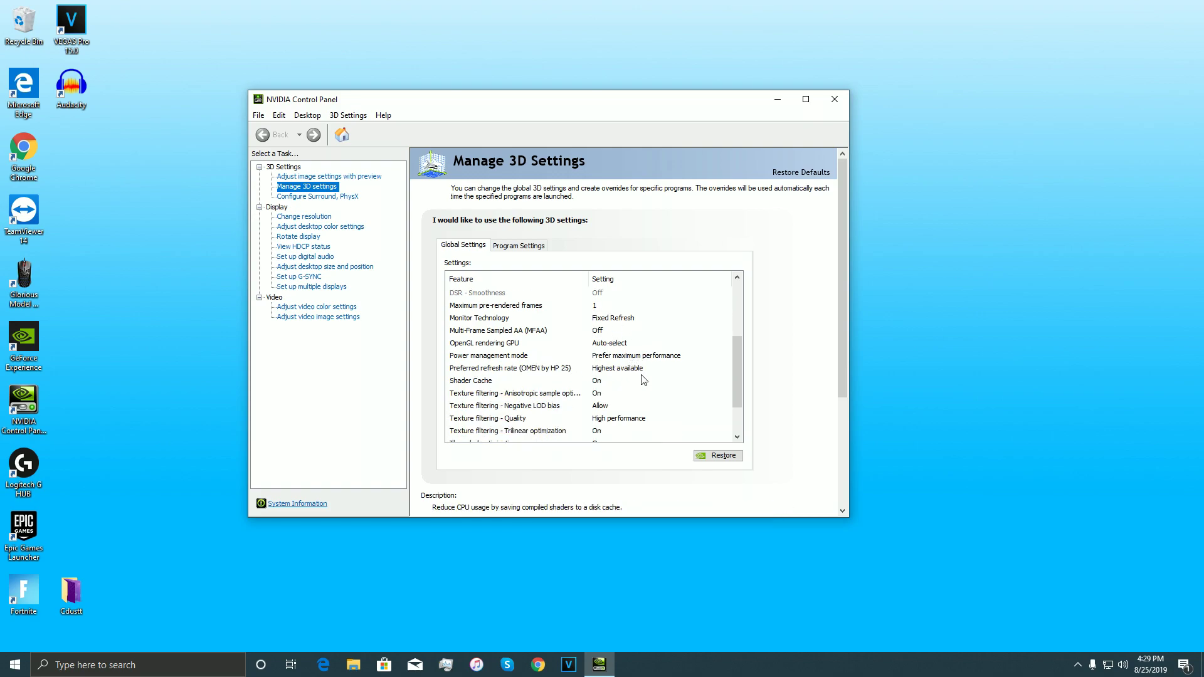
scroll(637, 377, down, 1)
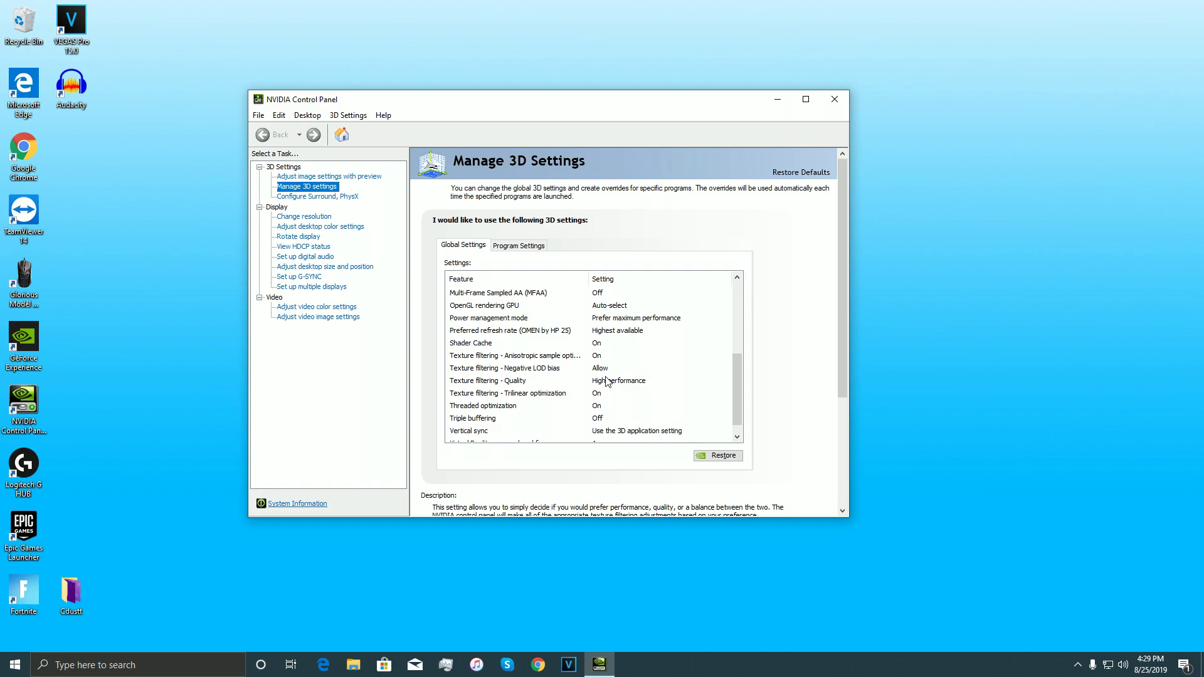
scroll(607, 381, down, 1)
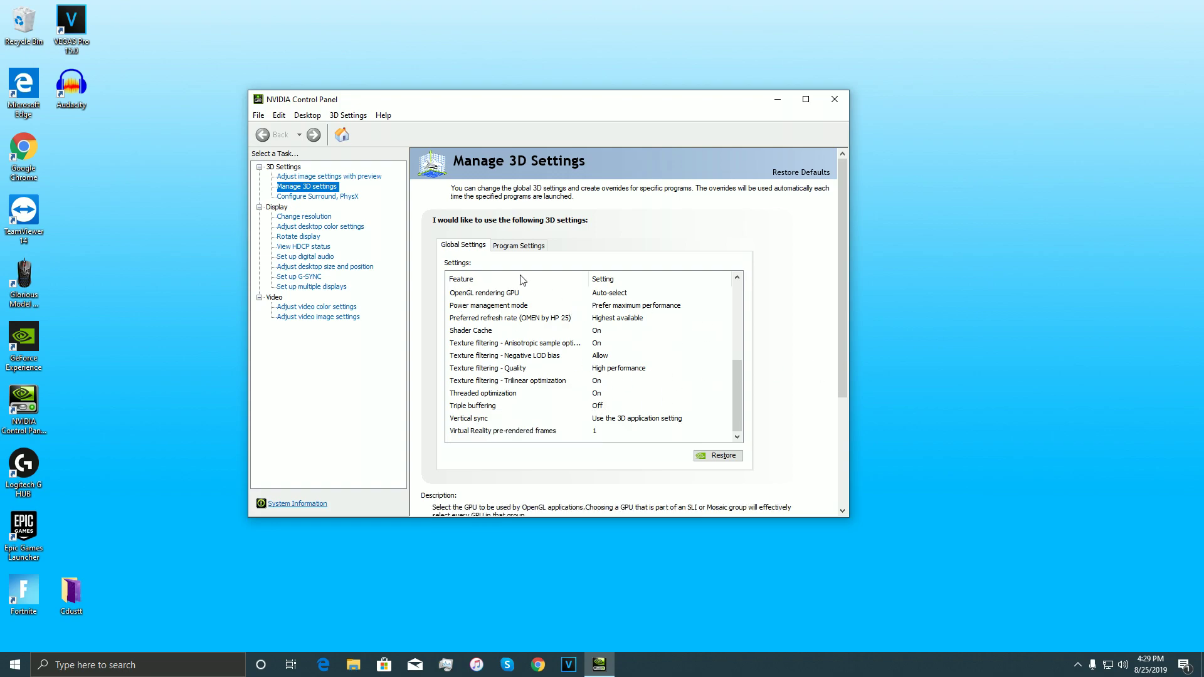
click(531, 245)
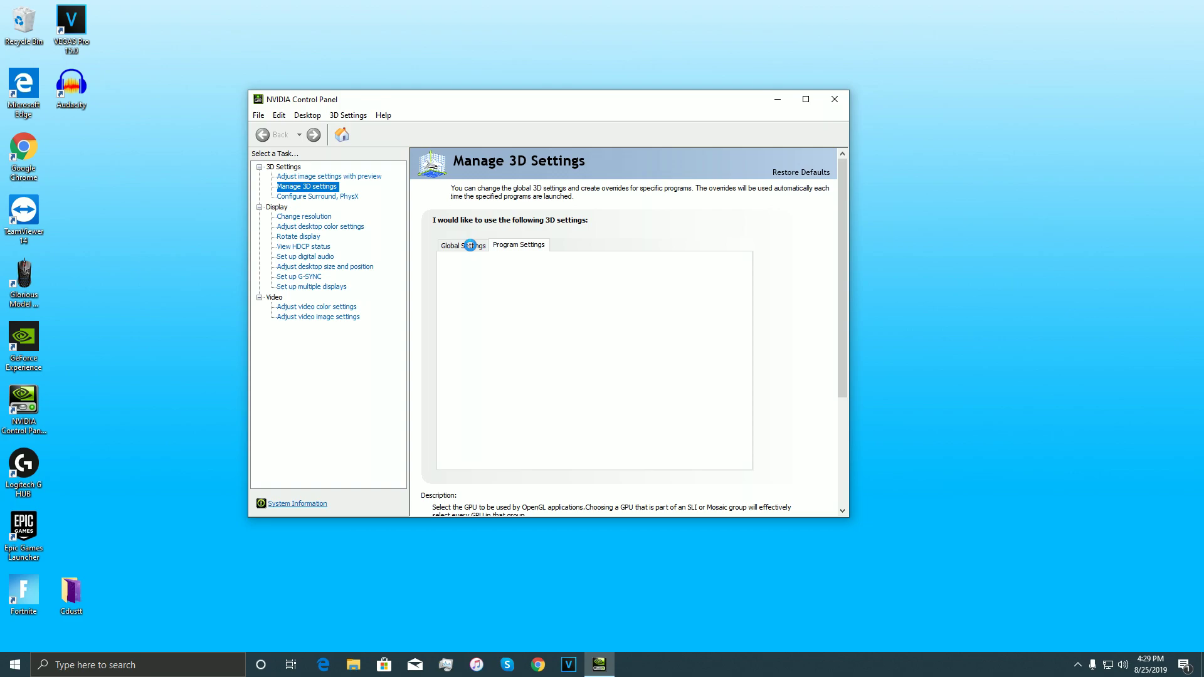
click(470, 245)
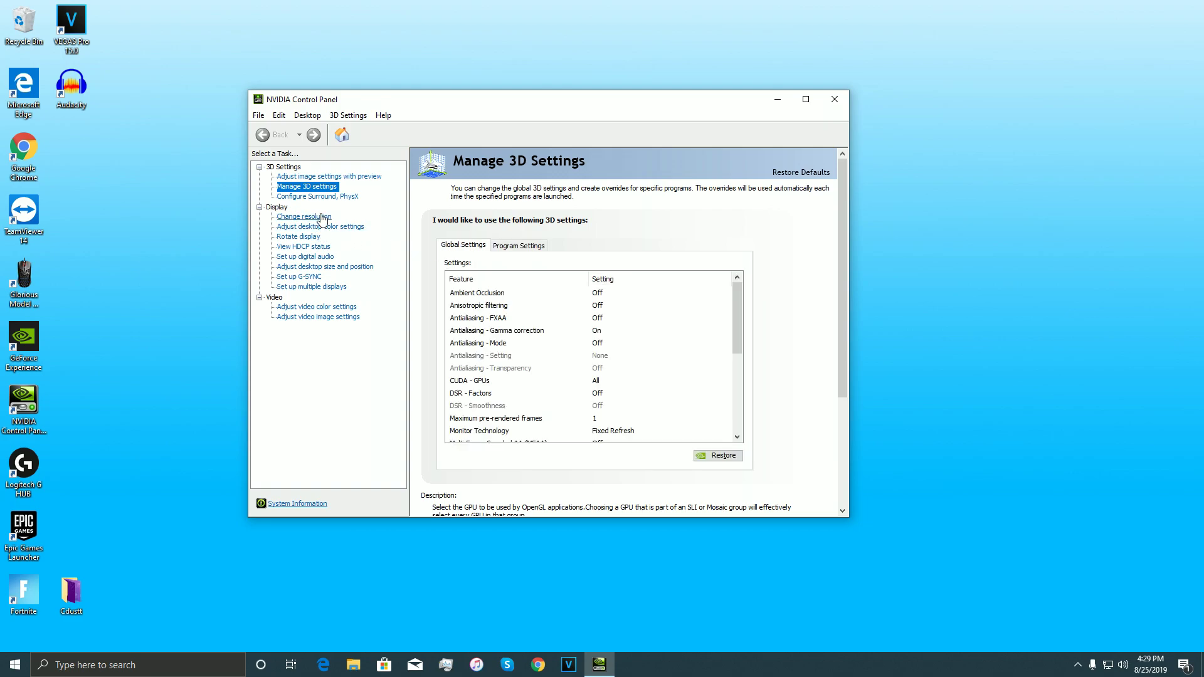
Set the image settings with preview to use my preference emphasizing Performance, apply the change, and close NVIDIA Control Panel
click(322, 177)
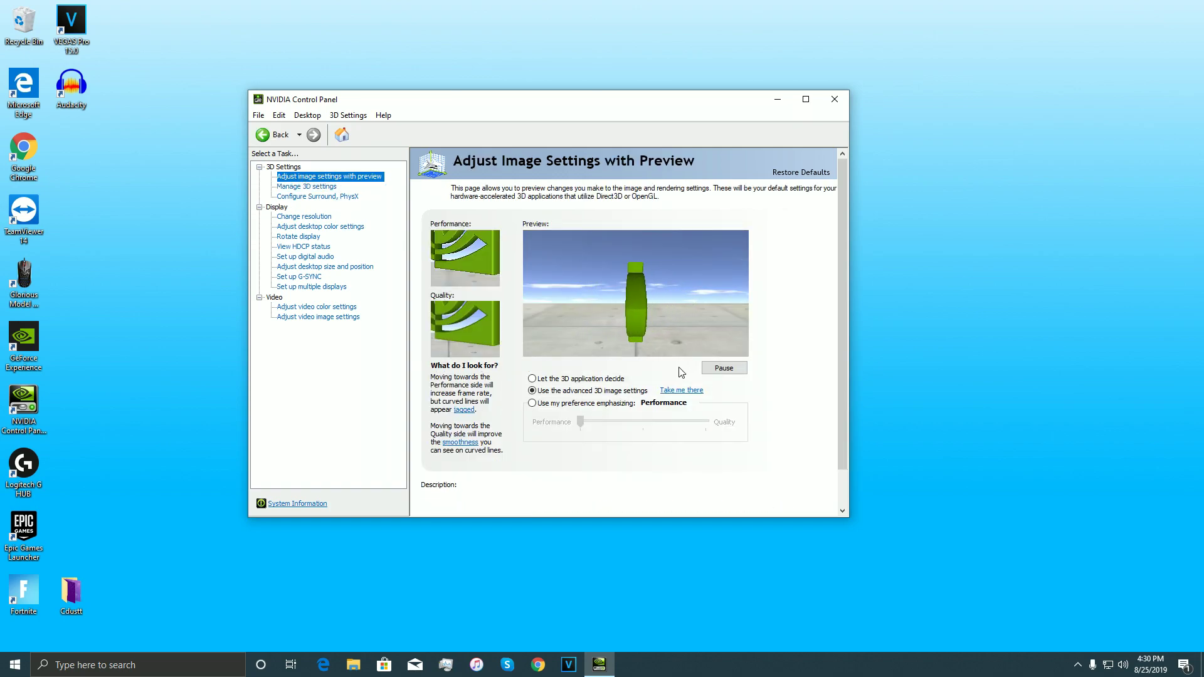
click(559, 405)
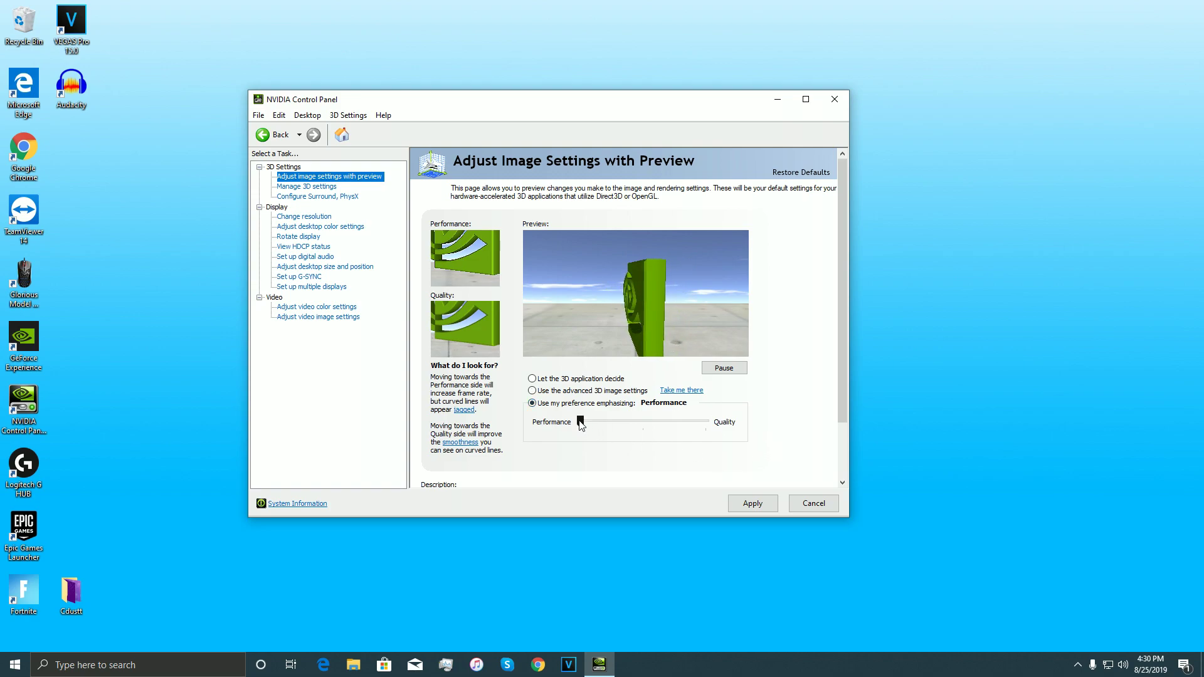
mouse_move(582, 425)
mouse_down()
mouse_move(708, 427)
mouse_move(580, 424)
mouse_up()
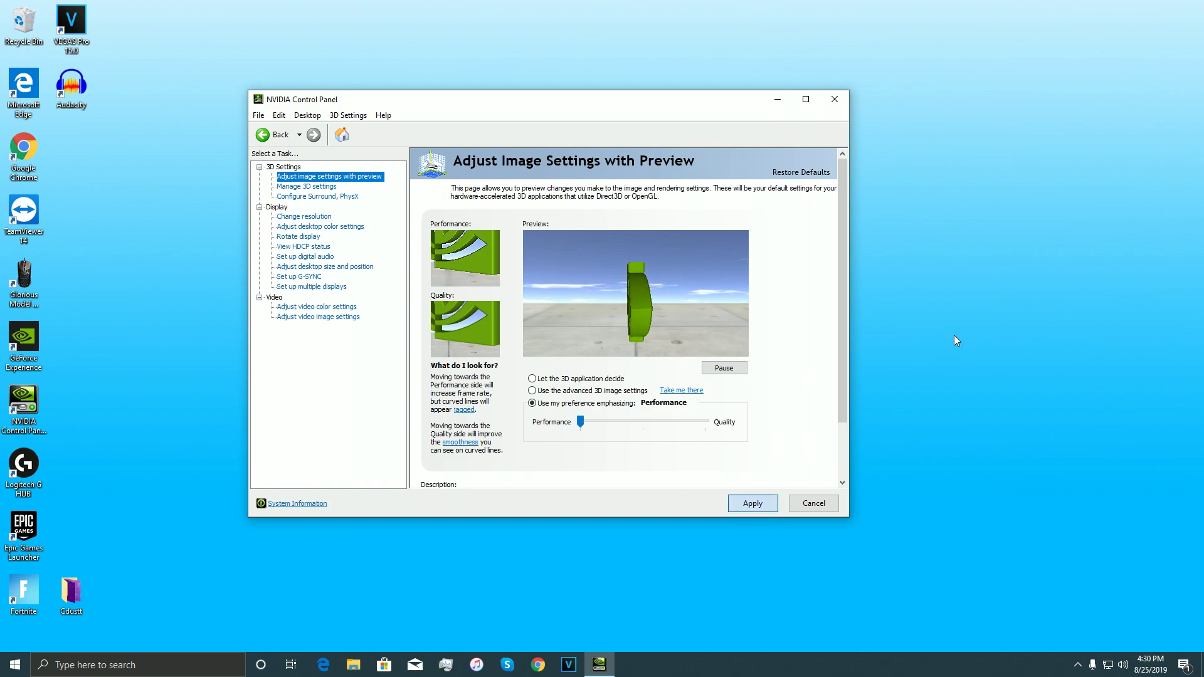
key(Return)
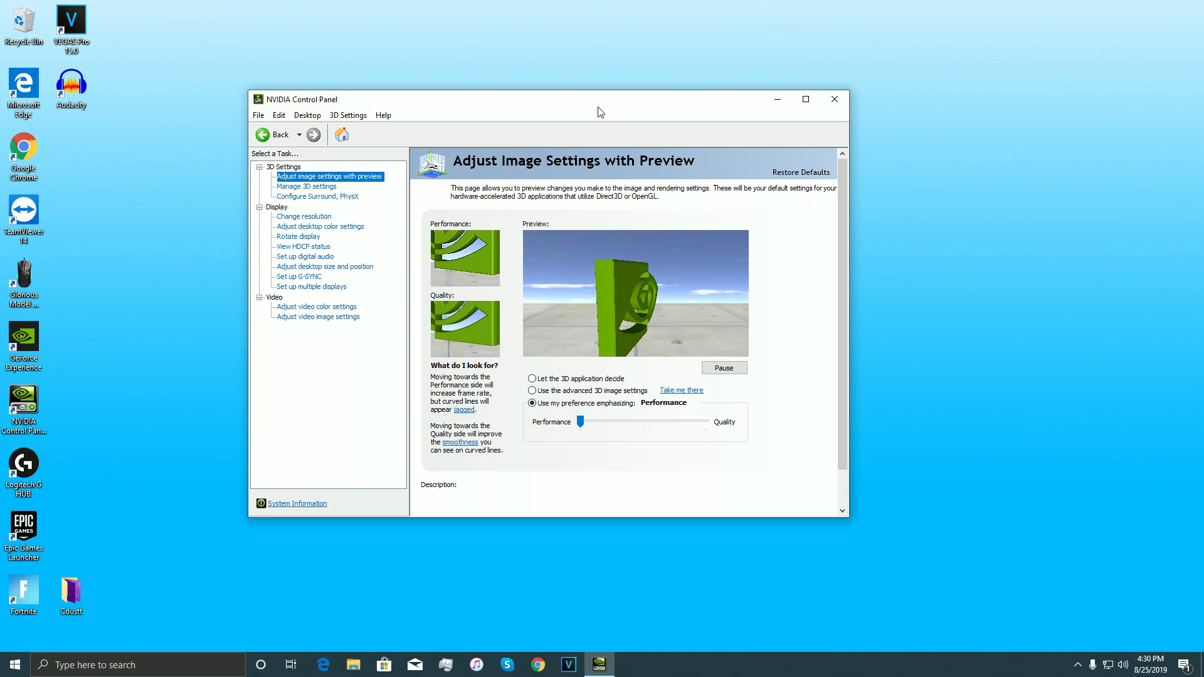
drag(599, 111, 643, 121)
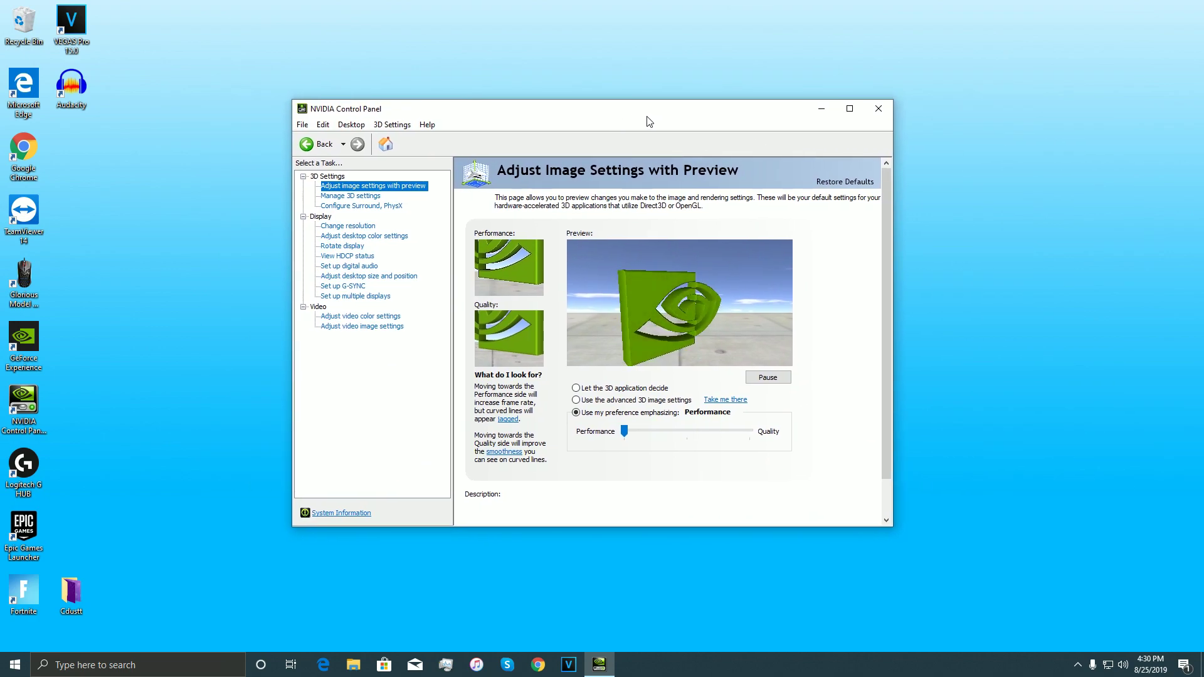
click(879, 111)
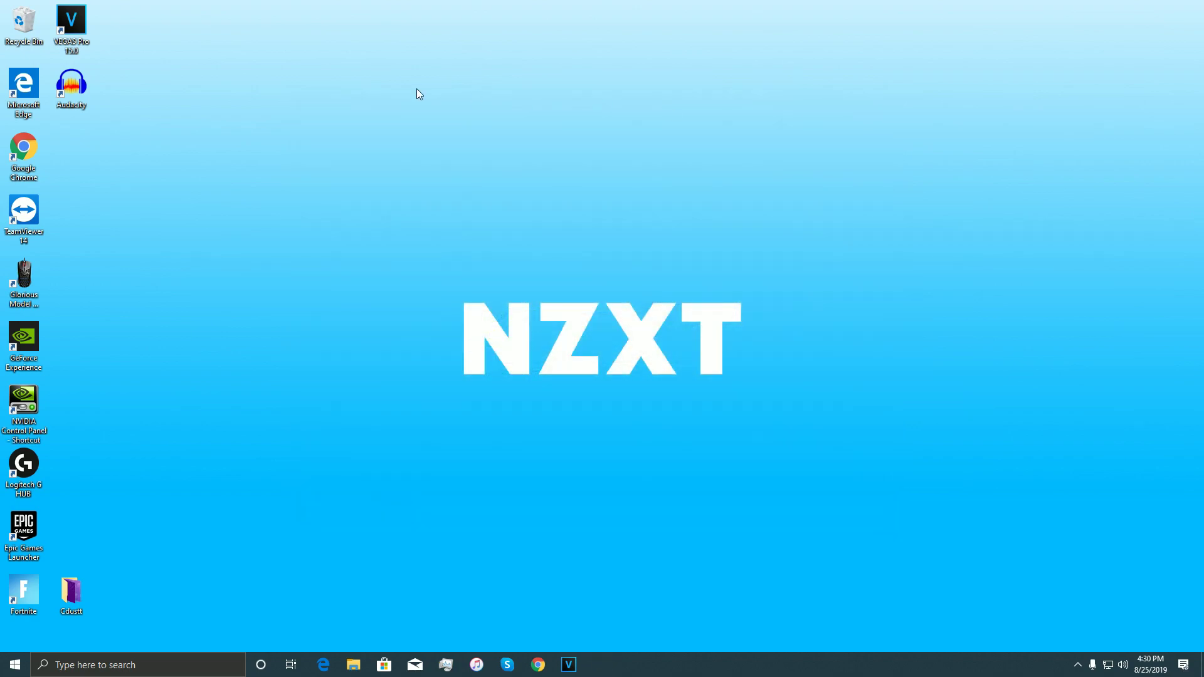
Search Windows for "power", open Power & sleep settings, and go to the additional power settings
click(170, 673)
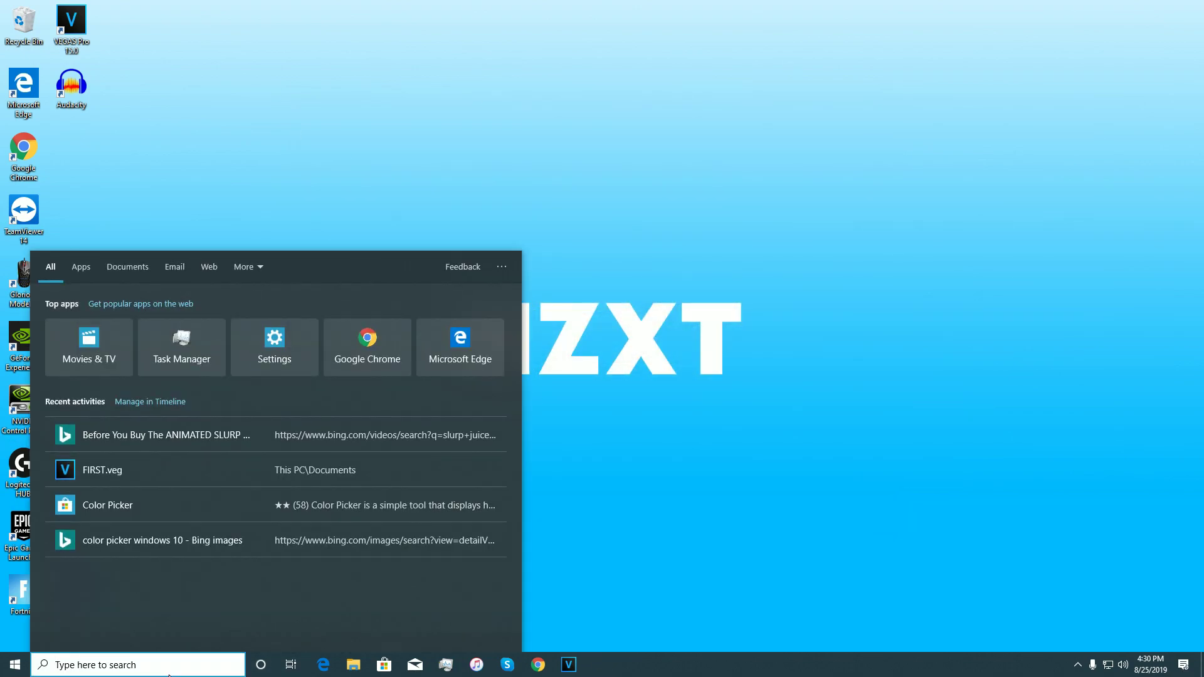
text(power)
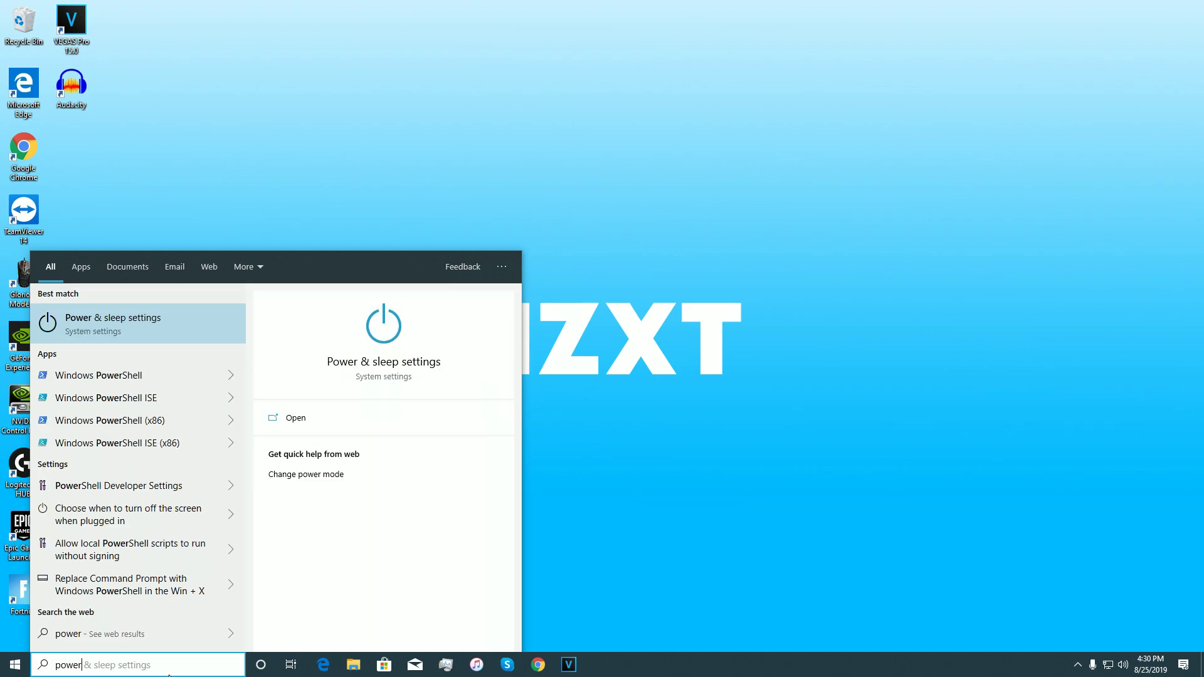
click(144, 327)
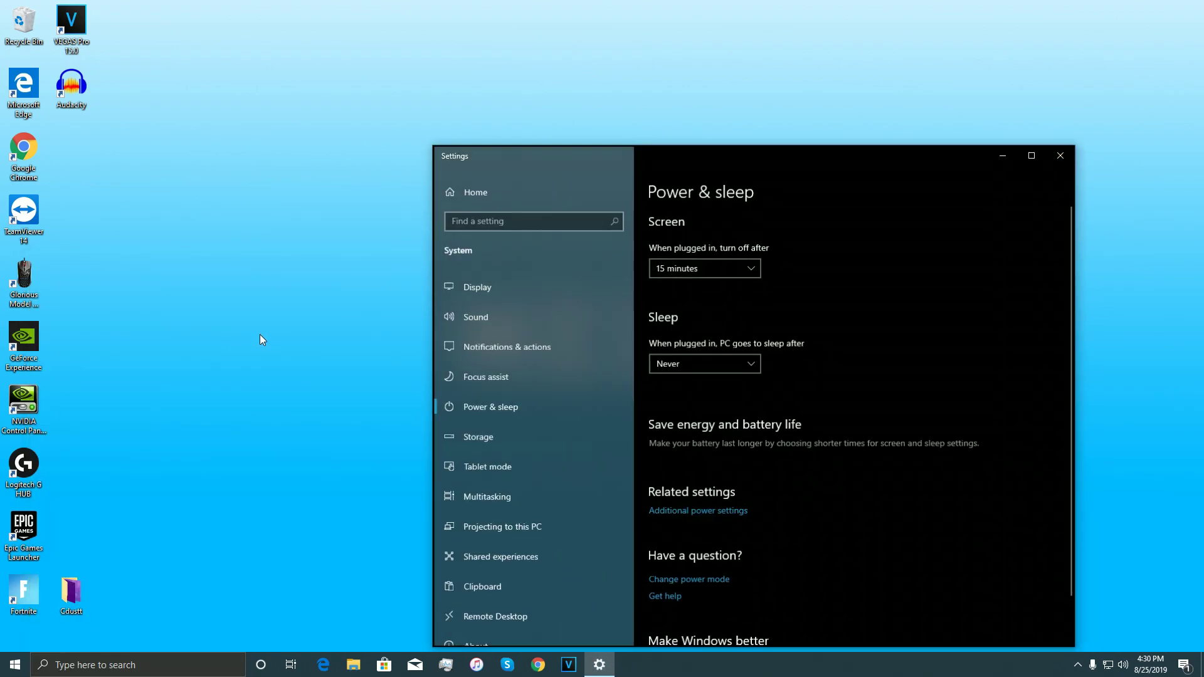
scroll(777, 360, down, 1)
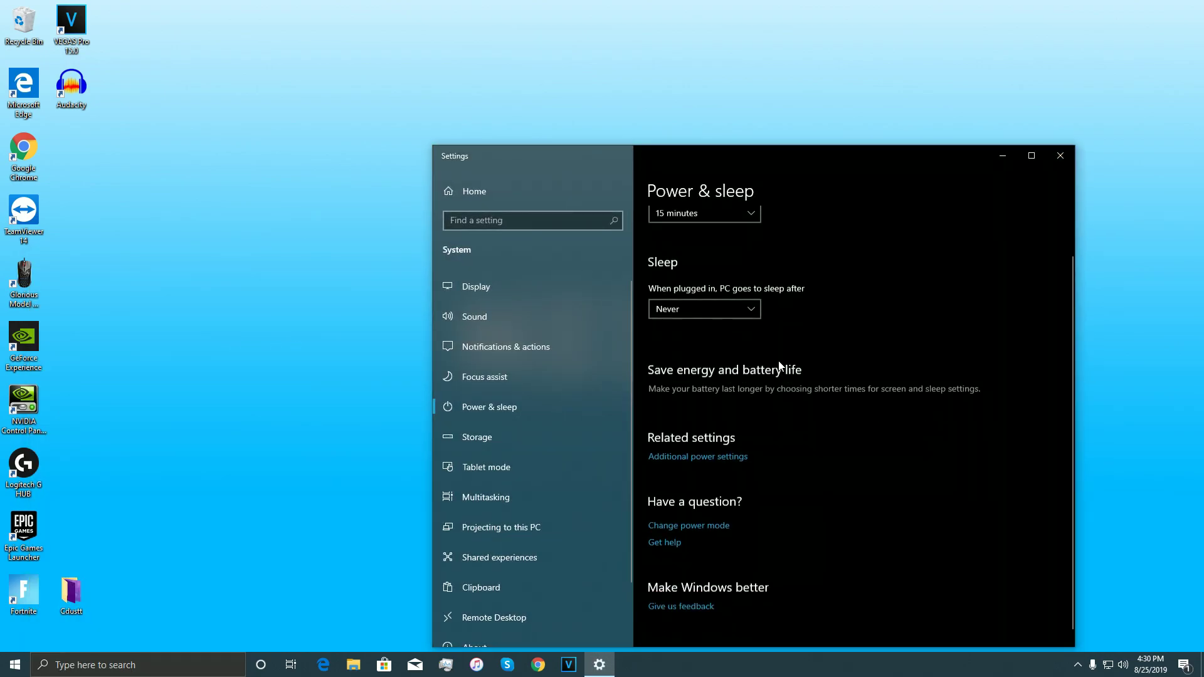
click(714, 447)
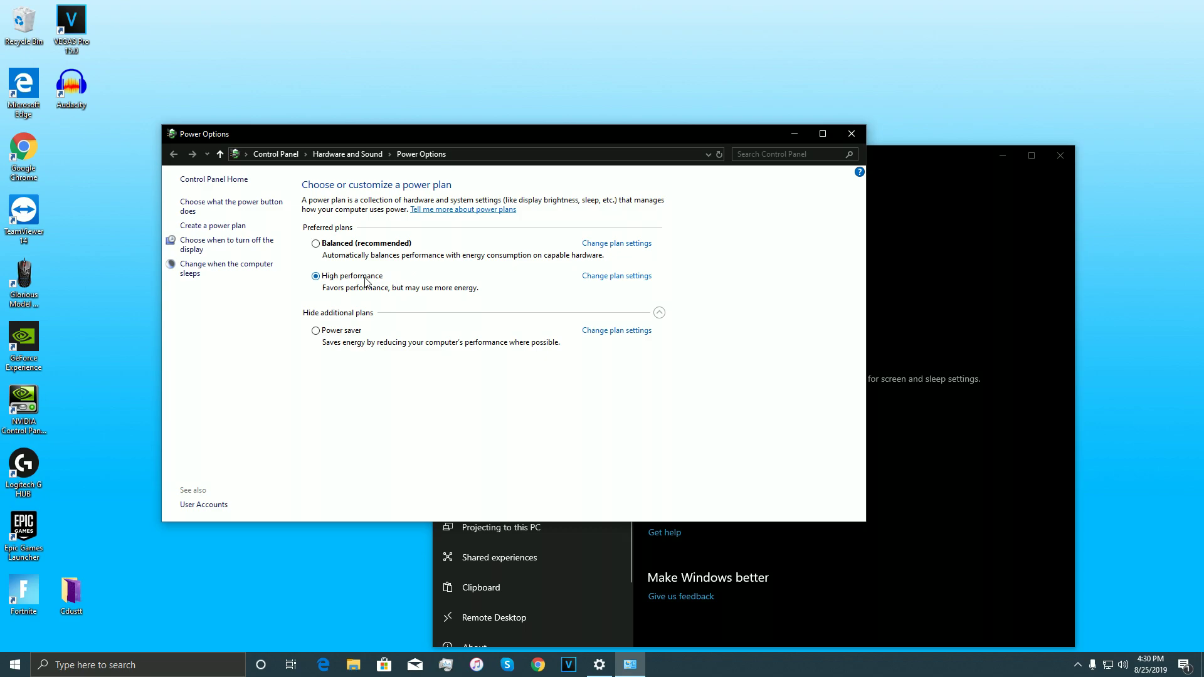
Review the plan settings of the High performance power plan, and close the power options and Windows Settings
click(596, 277)
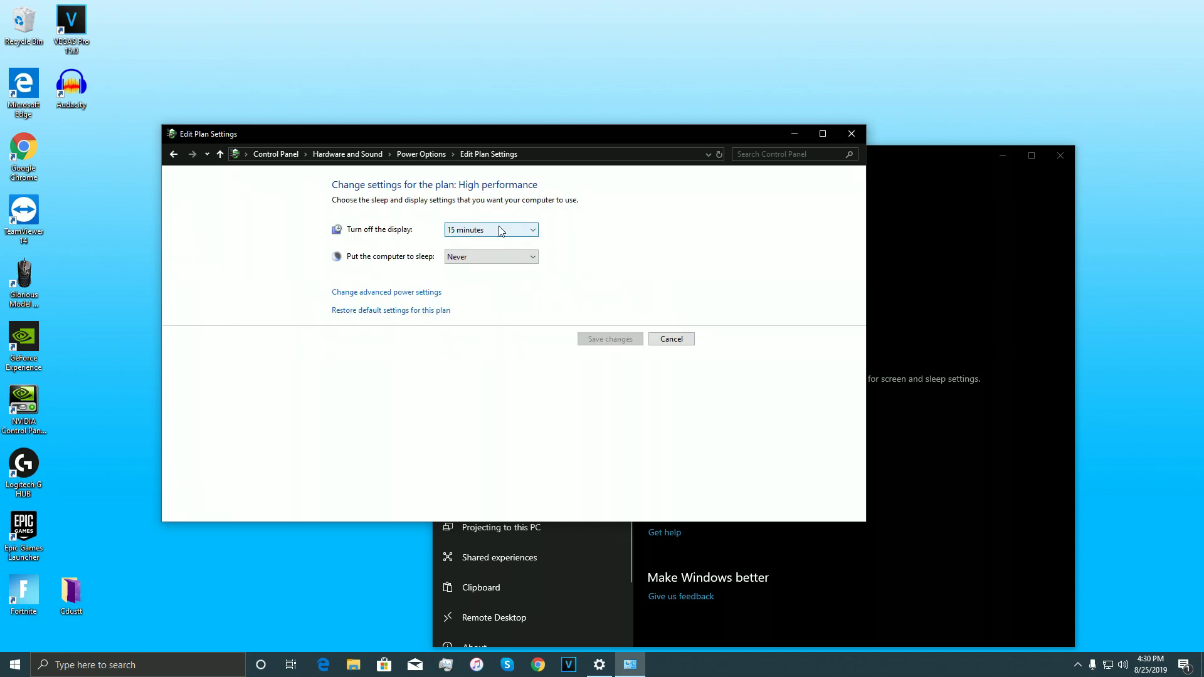
click(852, 134)
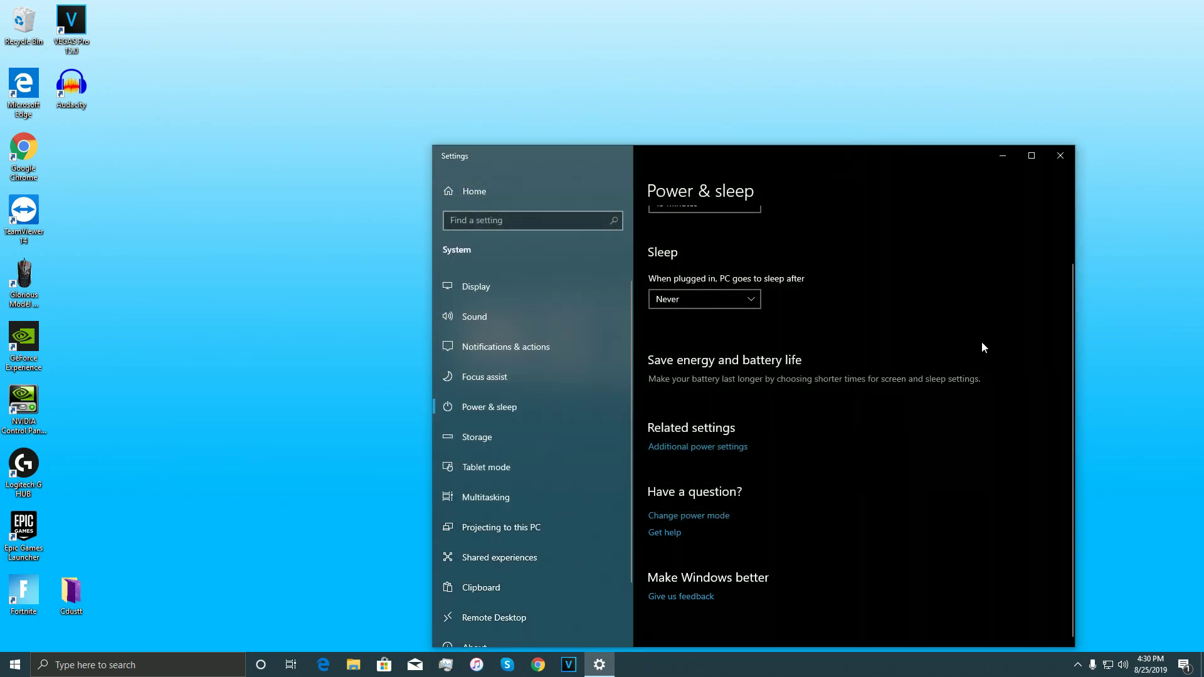
click(1060, 156)
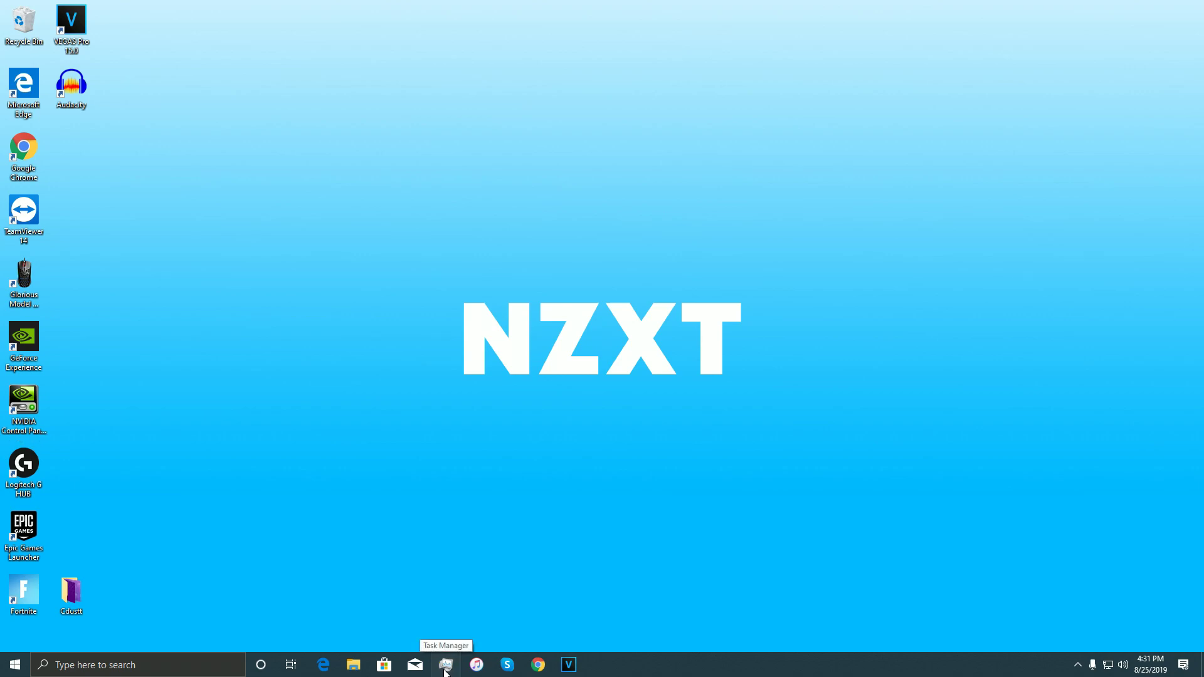
Open Task Manager and end the Discord and EpicGamesLauncher background processes
click(445, 667)
scroll(172, 287, down, 2)
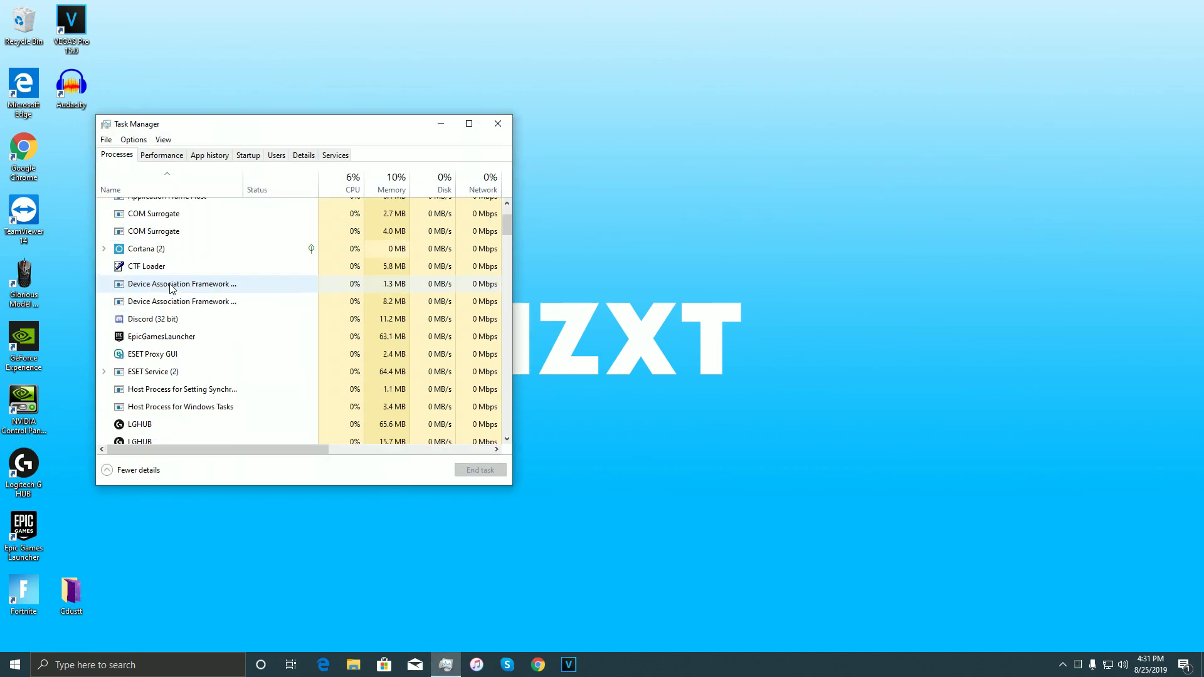
scroll(171, 287, up, 2)
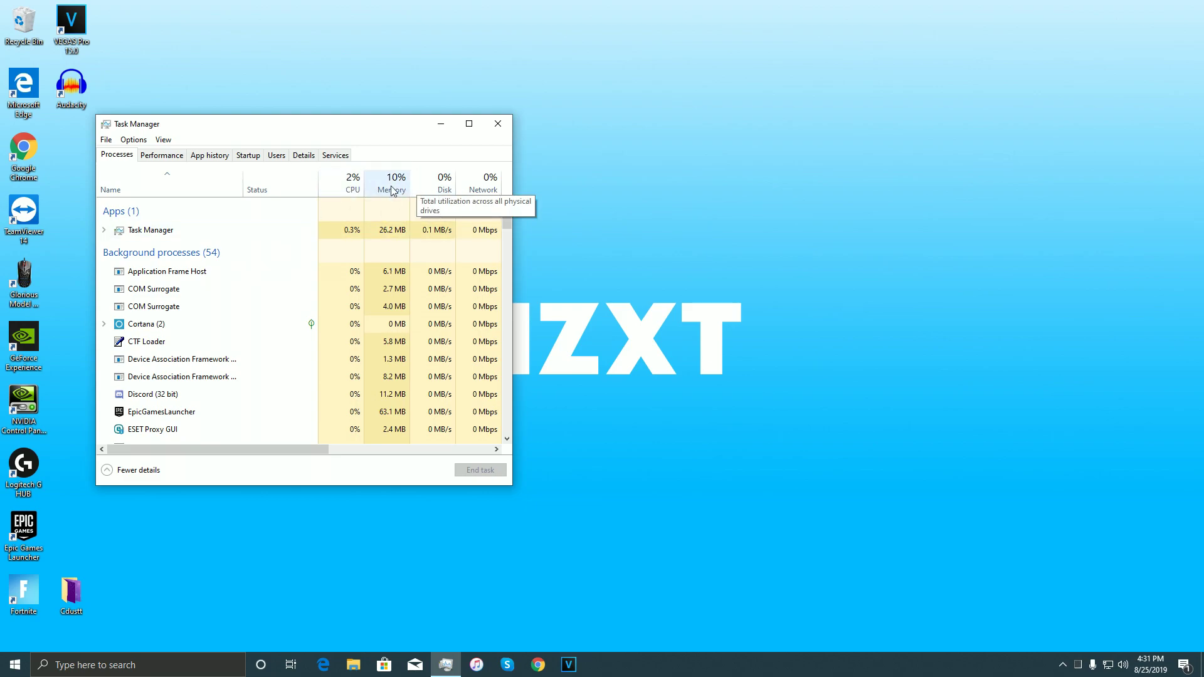
scroll(263, 238, down, 1)
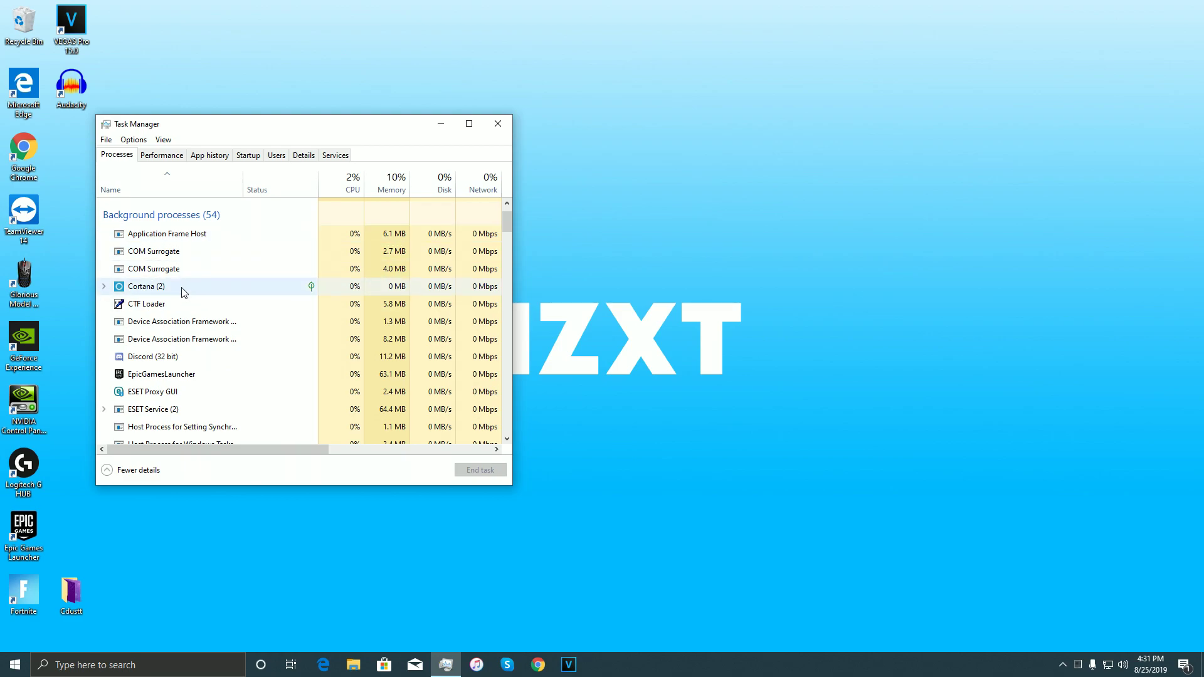
right_click(181, 356)
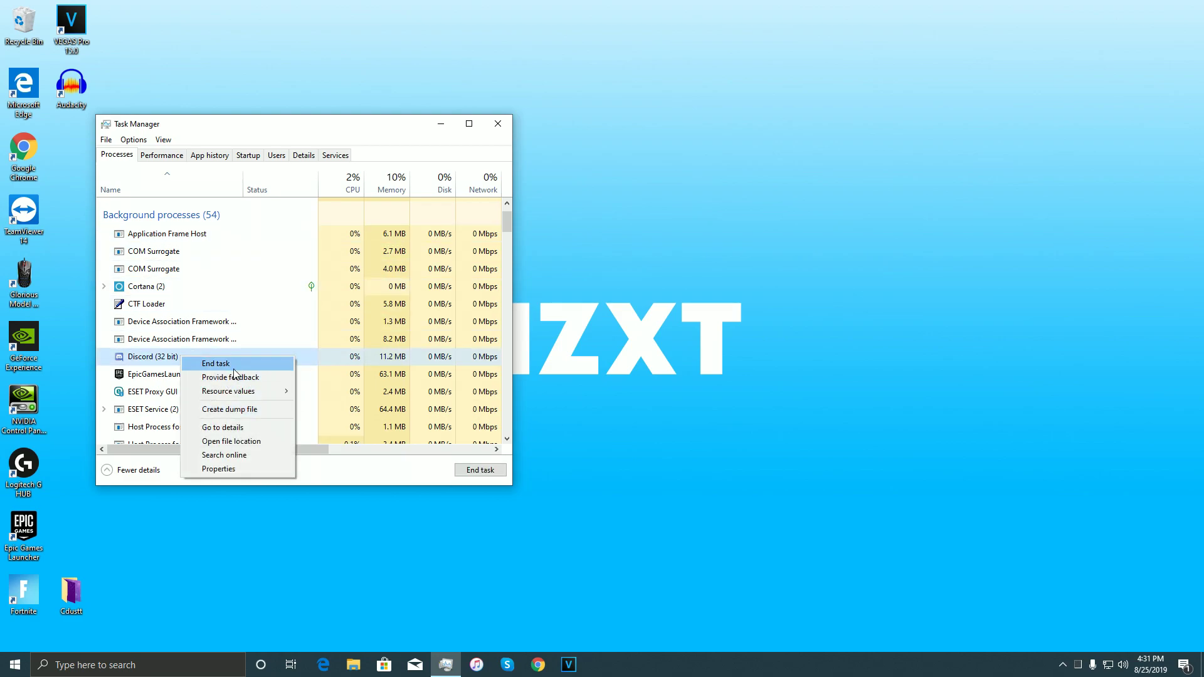
click(210, 364)
right_click(165, 360)
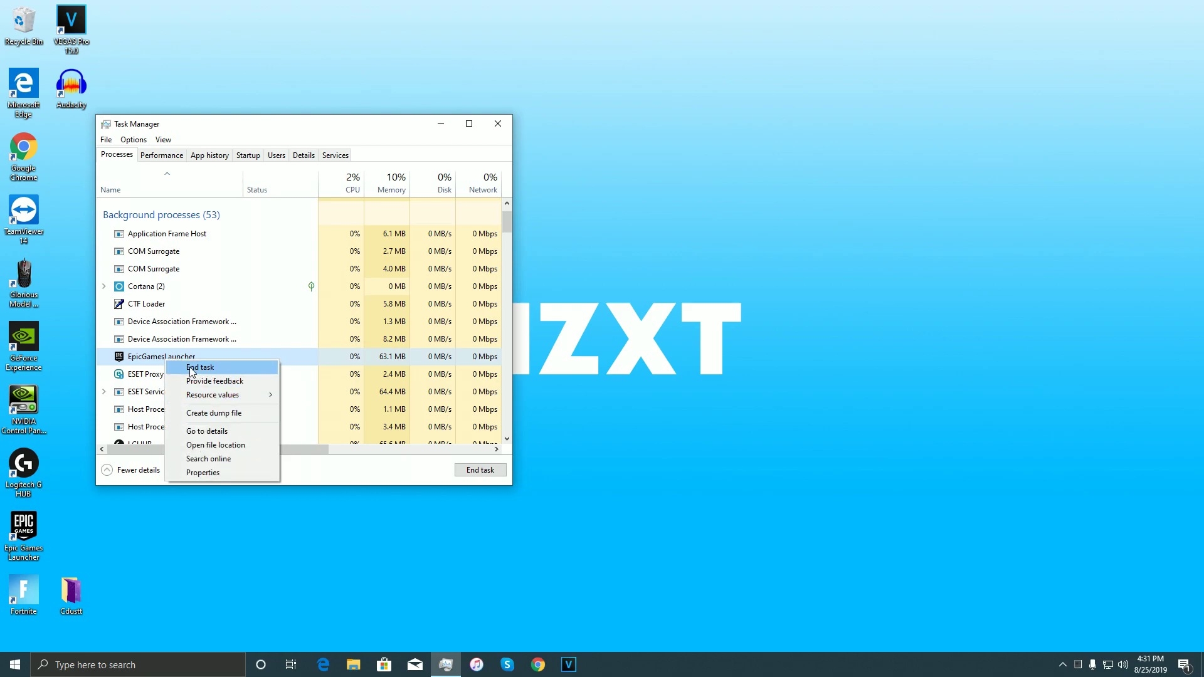
click(200, 368)
End the Skype and YourPhone.exe background processes in Task Manager
scroll(251, 383, down, 4)
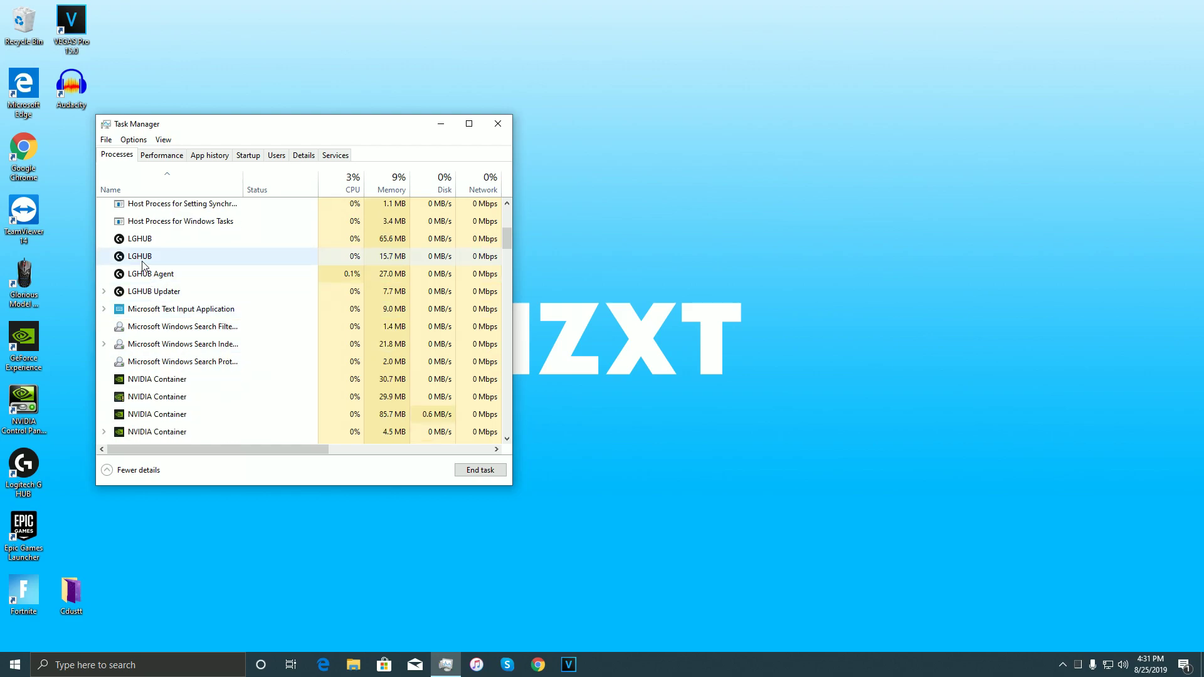
scroll(163, 289, down, 7)
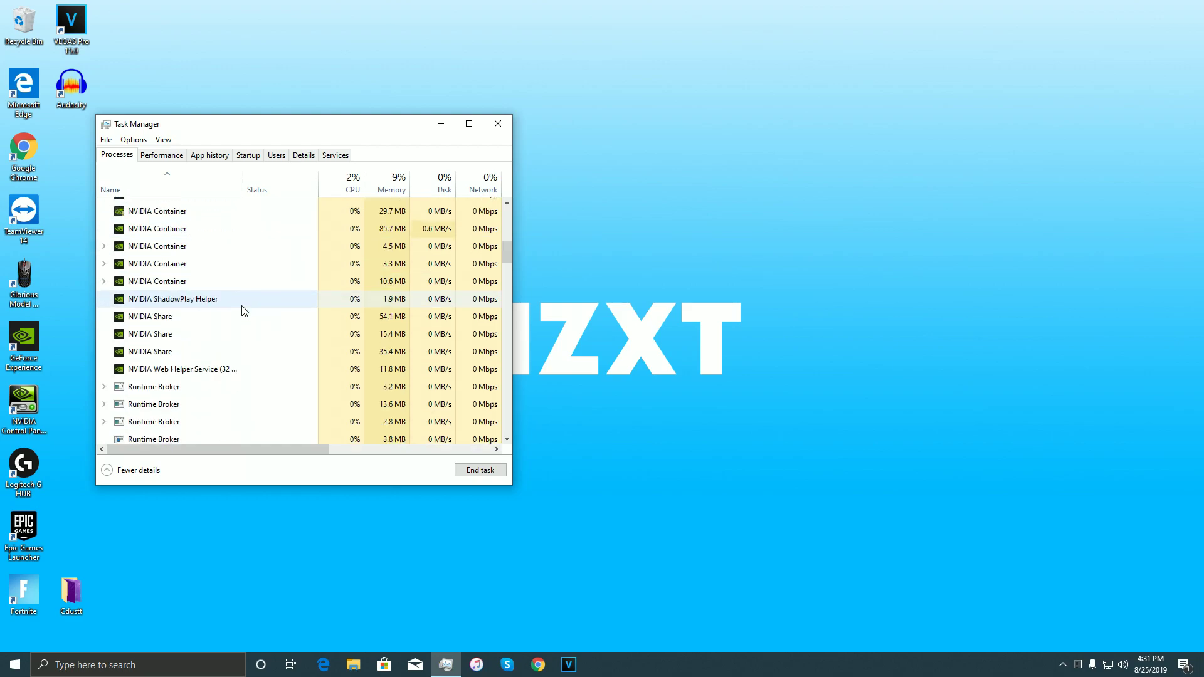
right_click(176, 331)
click(242, 356)
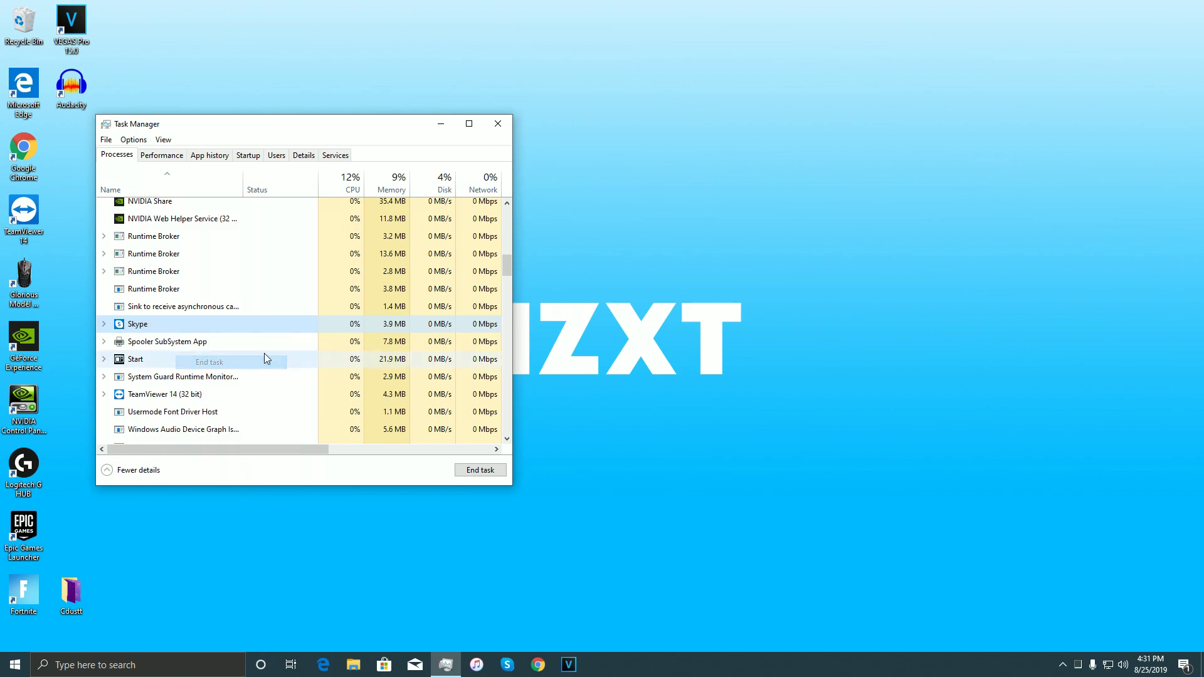
scroll(251, 358, down, 6)
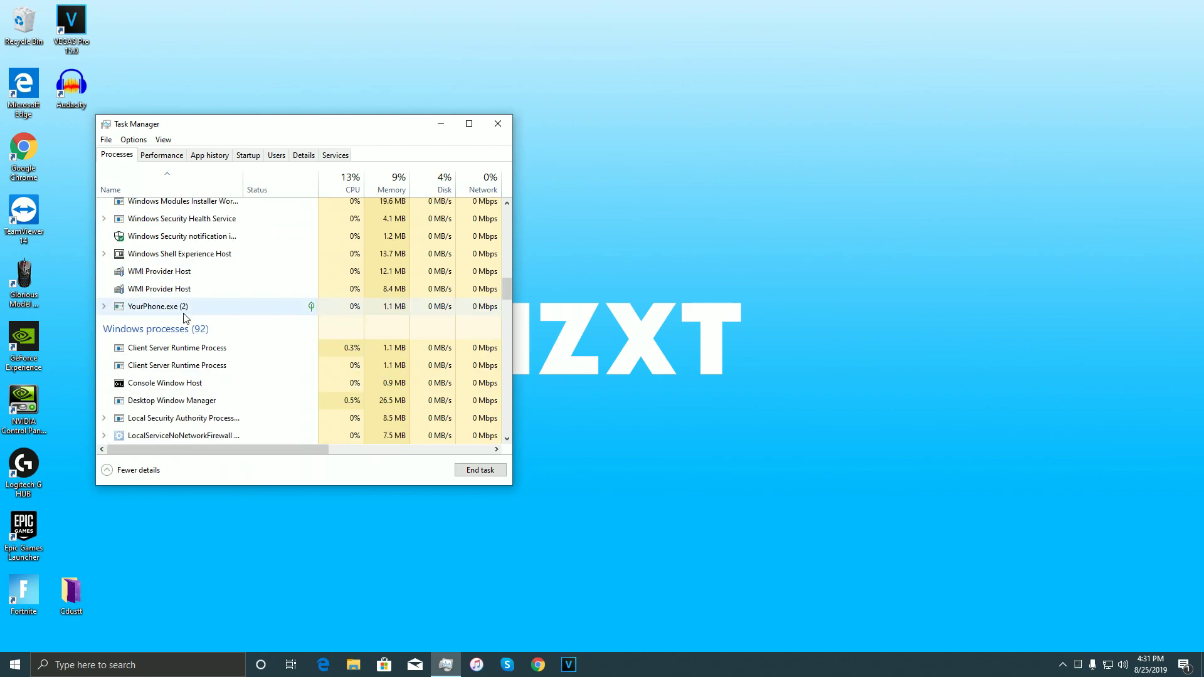
right_click(183, 310)
click(220, 347)
scroll(237, 349, up, 12)
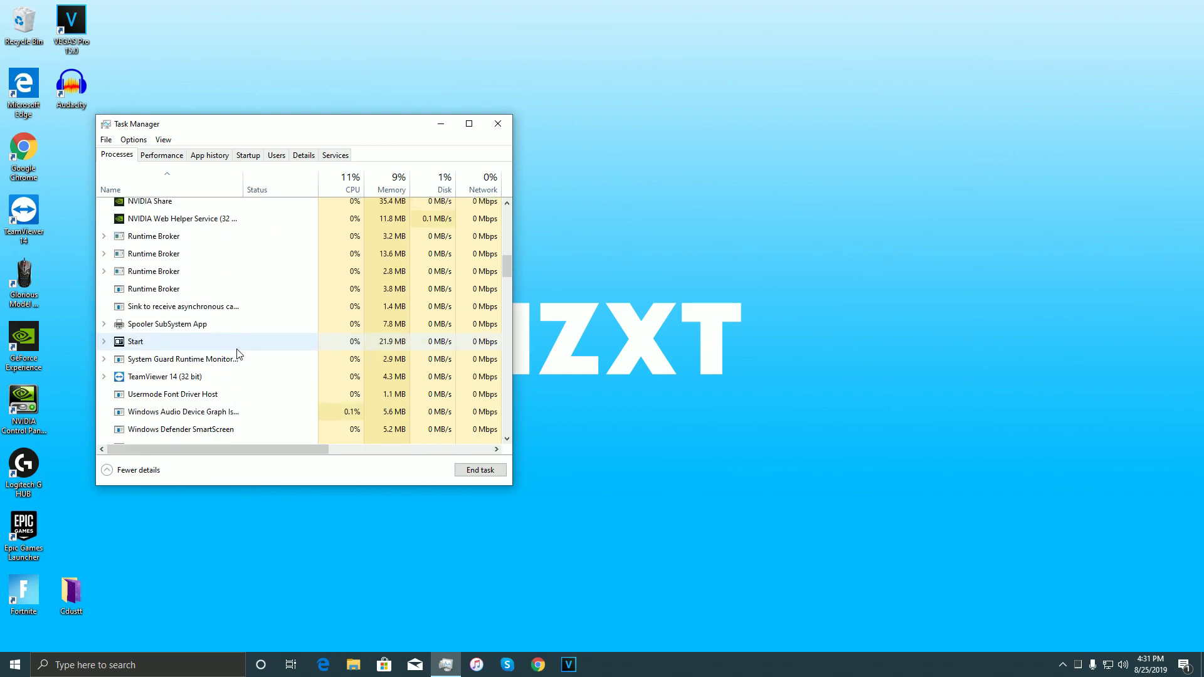
scroll(244, 345, up, 4)
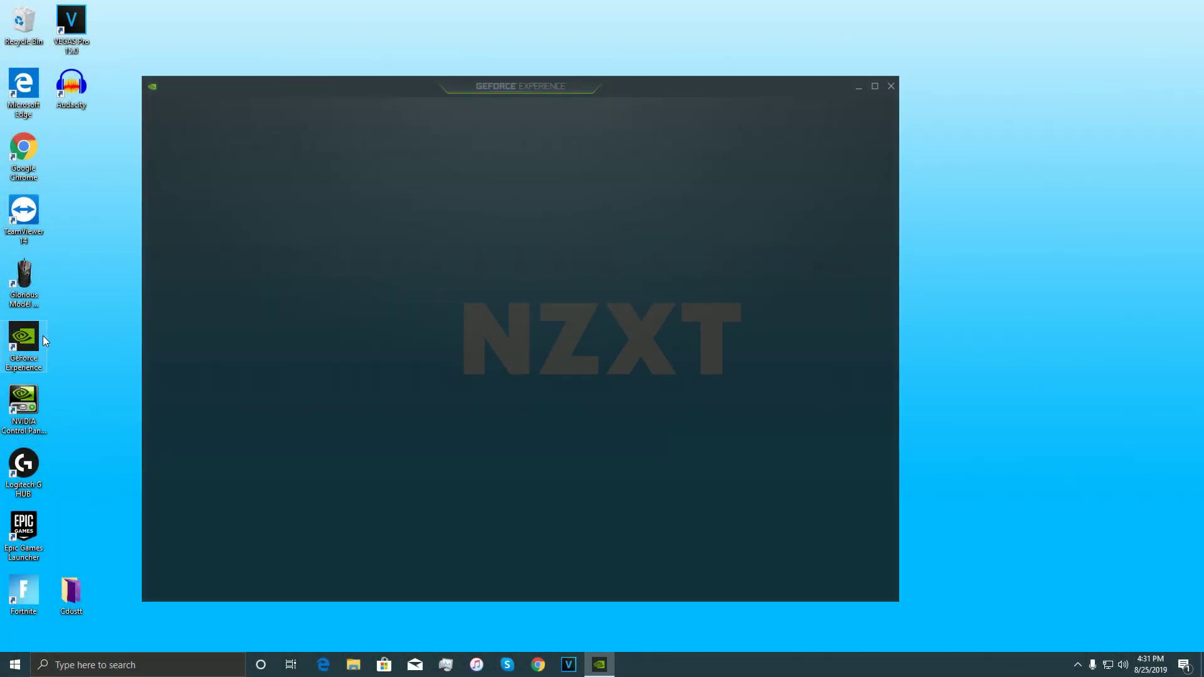
Check GeForce Experience for an available Game Ready Driver update and close the application
drag(400, 75, 322, 93)
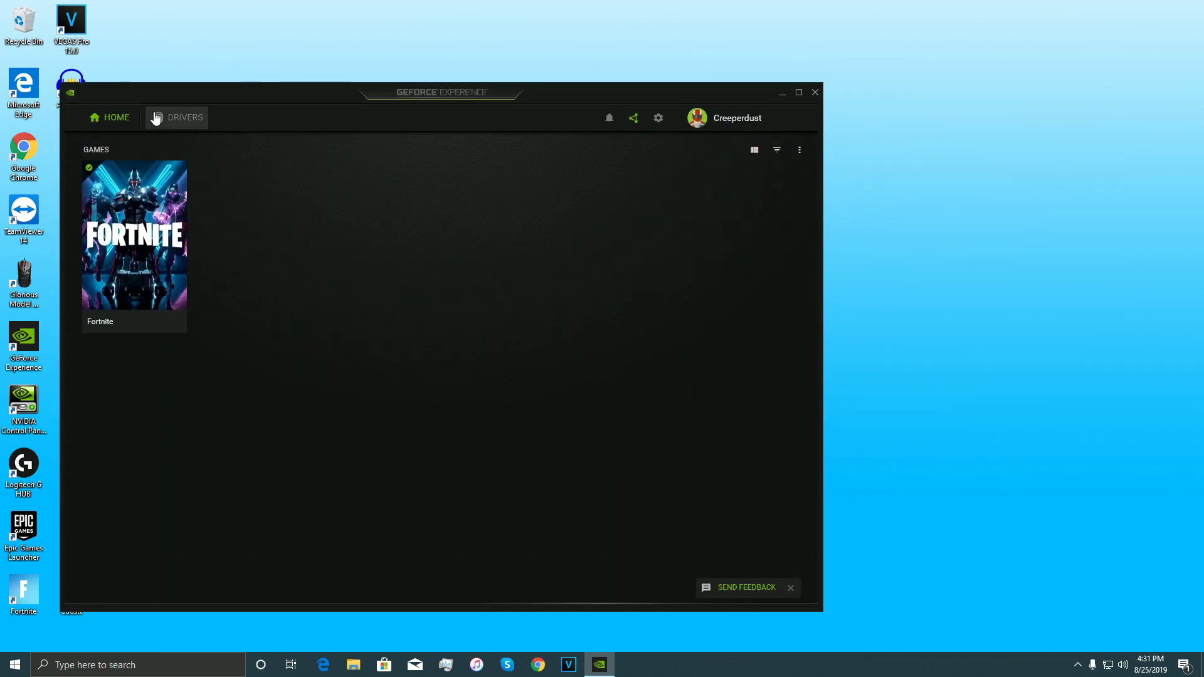
click(186, 116)
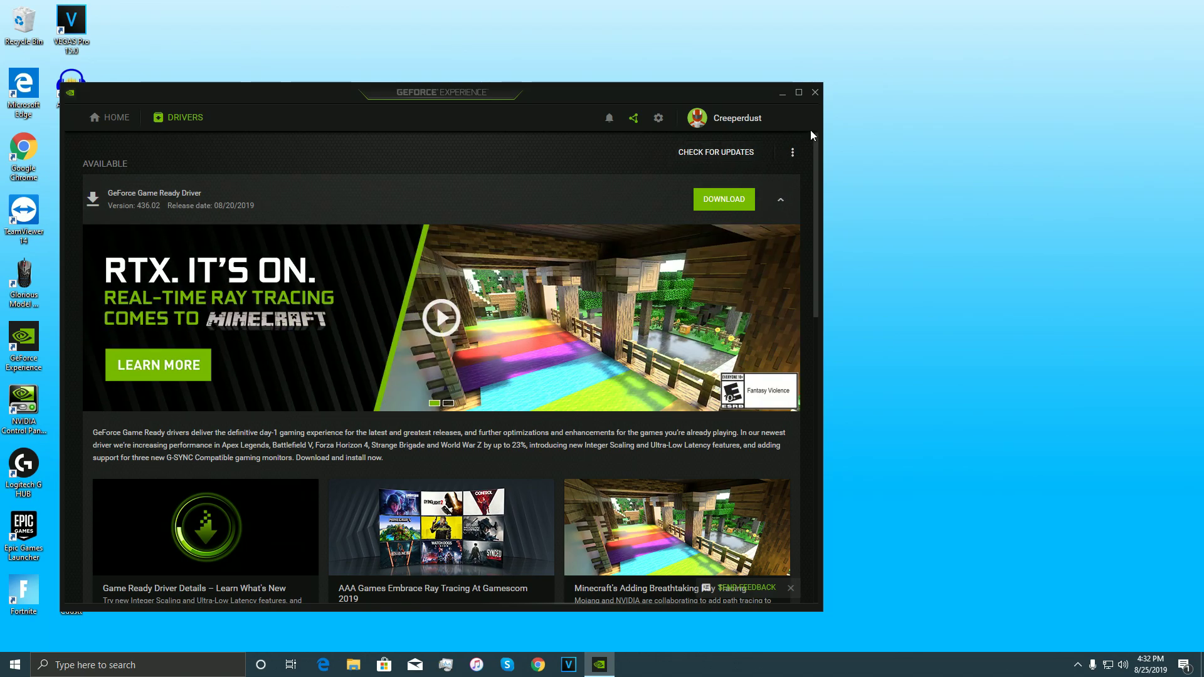
click(814, 93)
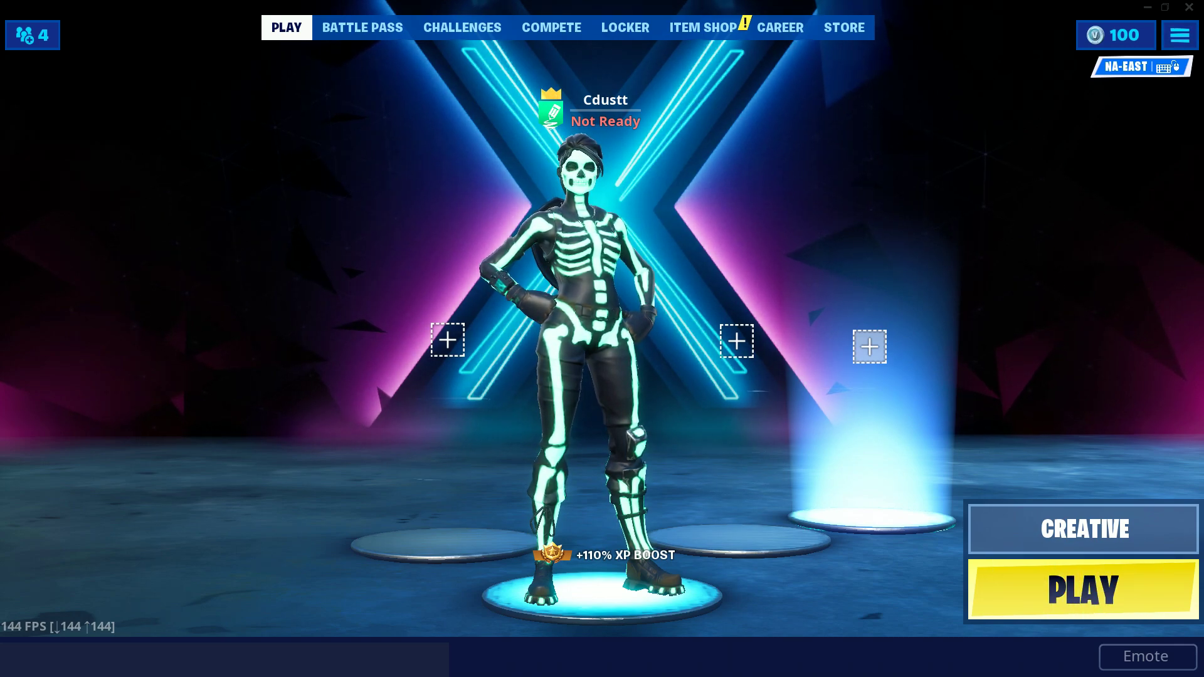
Open Fortnite's video settings, try the WindowedFullscreen window mode, and set Window Mode back to Fullscreen
key(Escape)
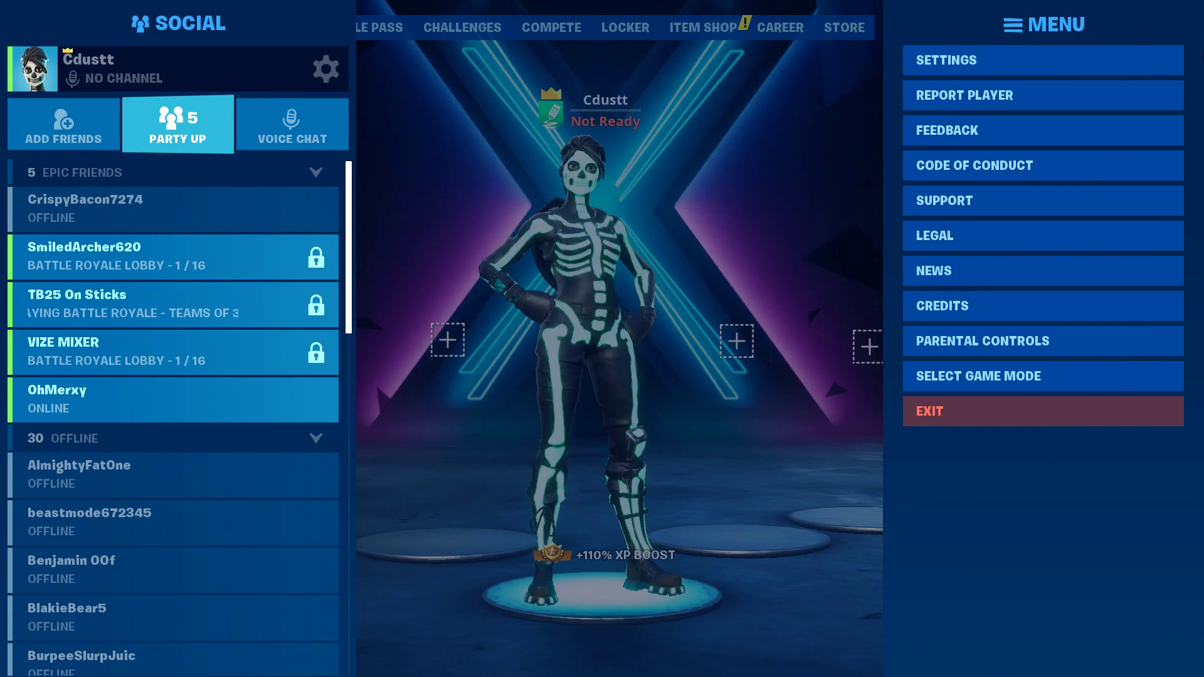
click(1064, 54)
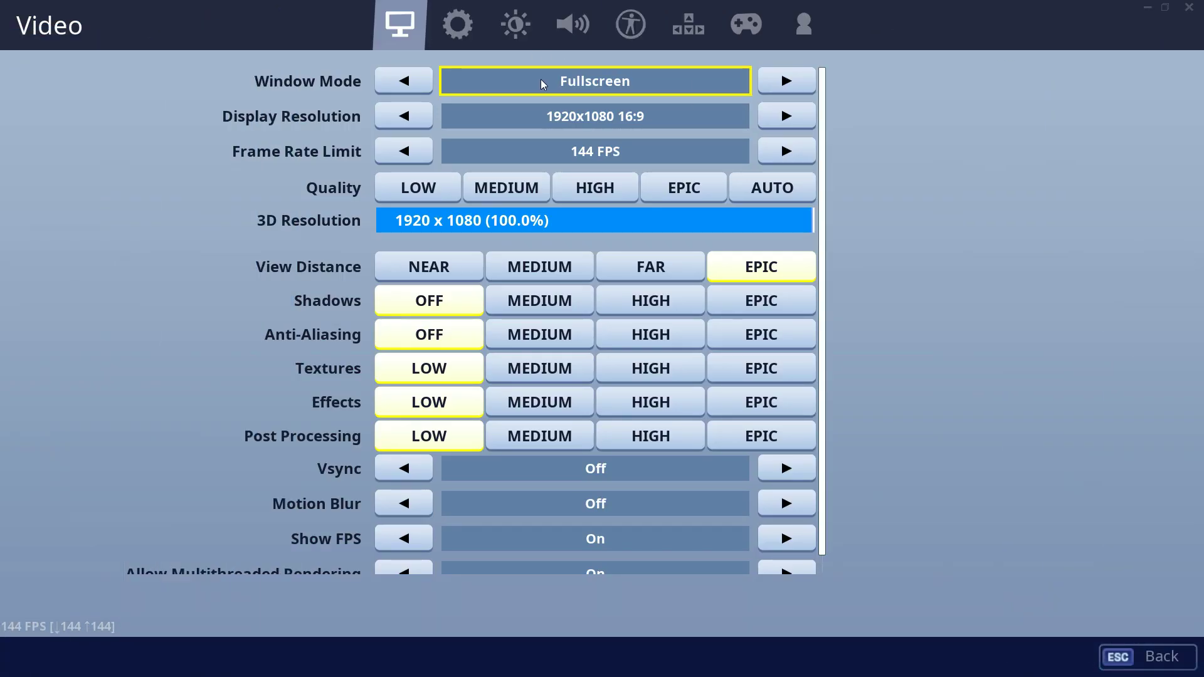
mouse_move(596, 81)
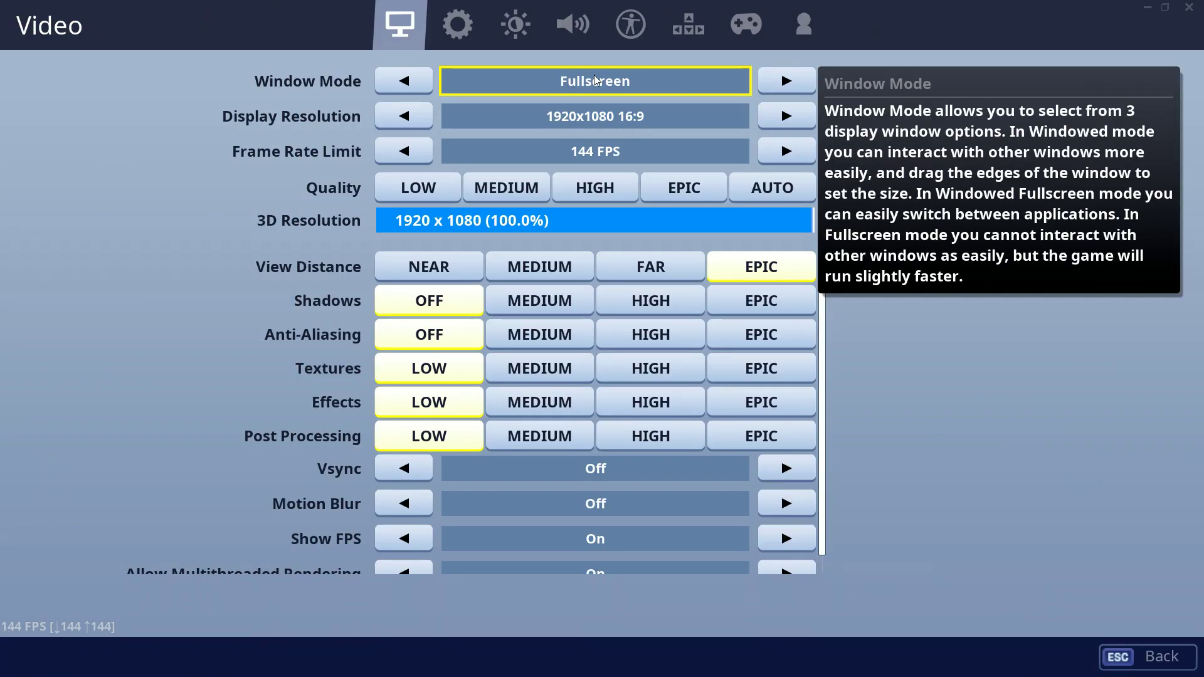
click(769, 81)
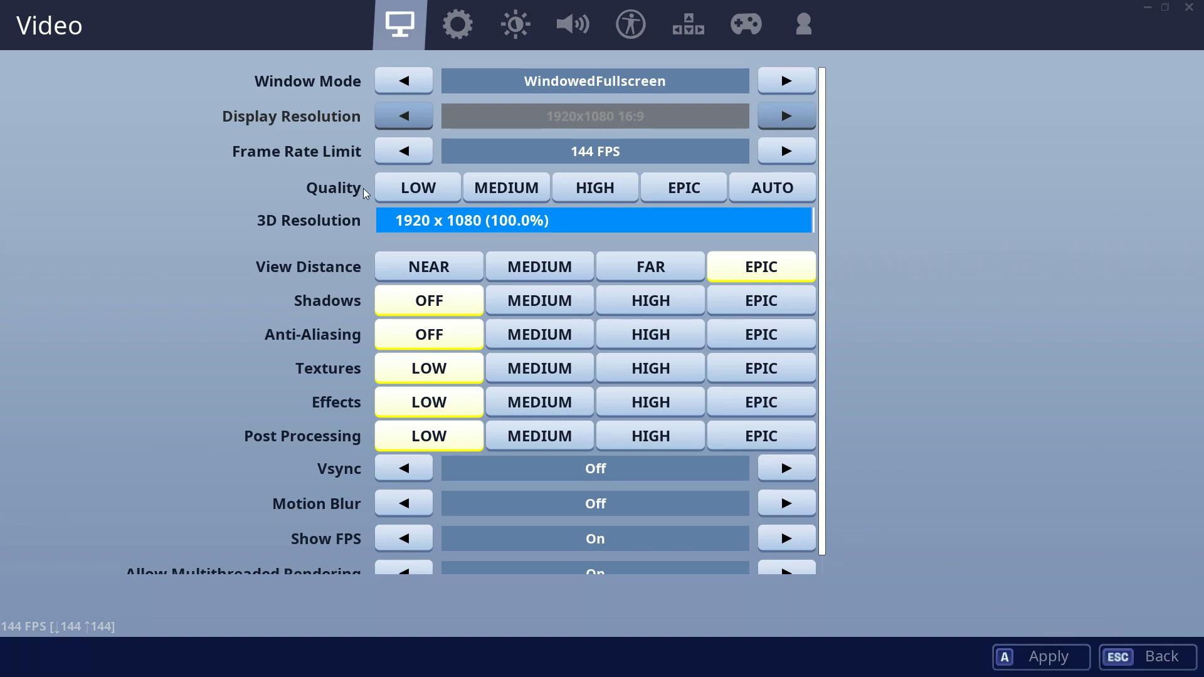
mouse_move(414, 80)
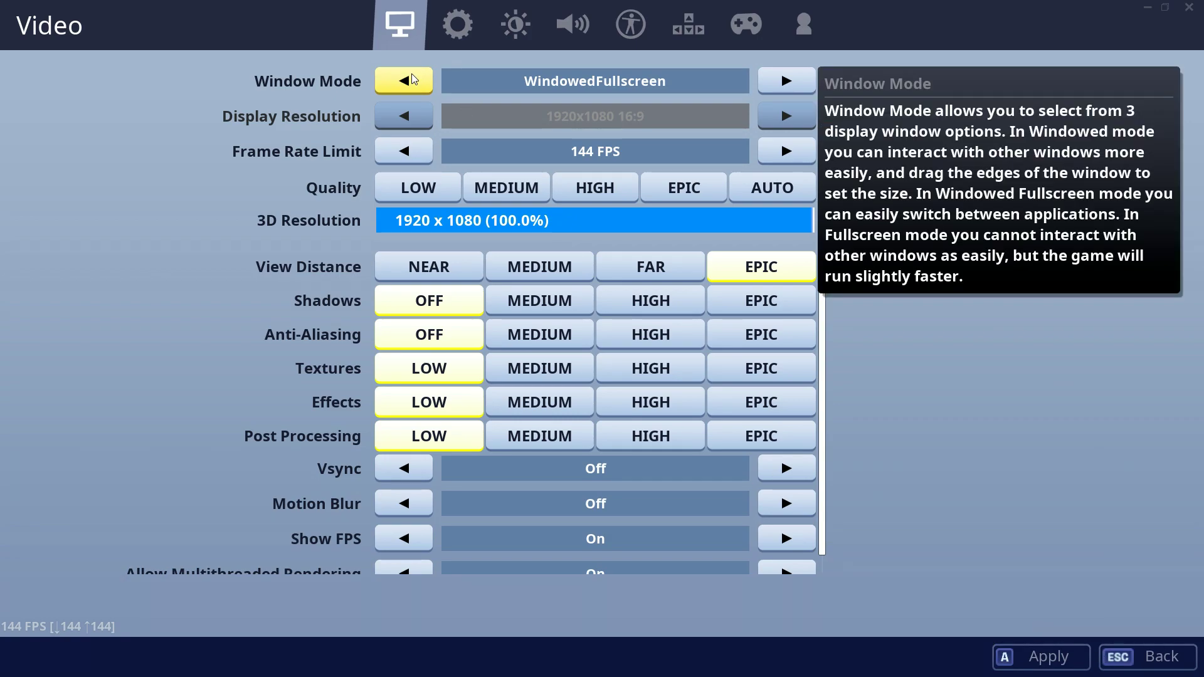
click(412, 80)
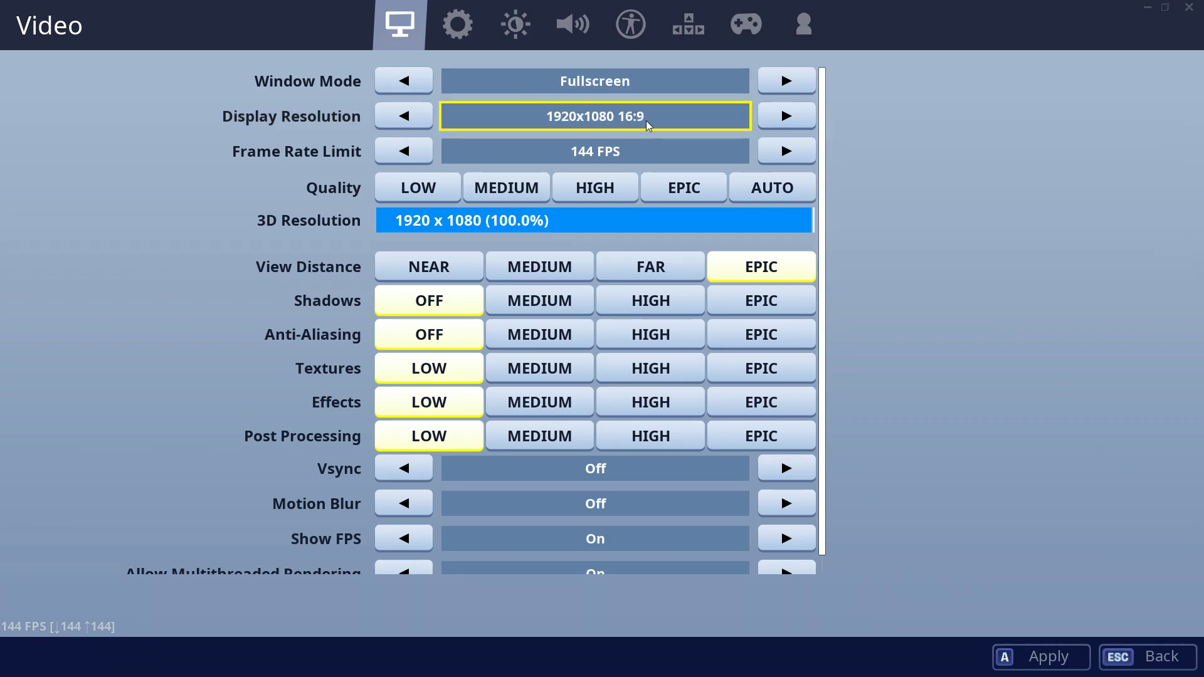
Try the display resolutions 1600x900 and 1280x720, and restore 1920x1080 16:9 with the 3D resolution at 100%
click(425, 122)
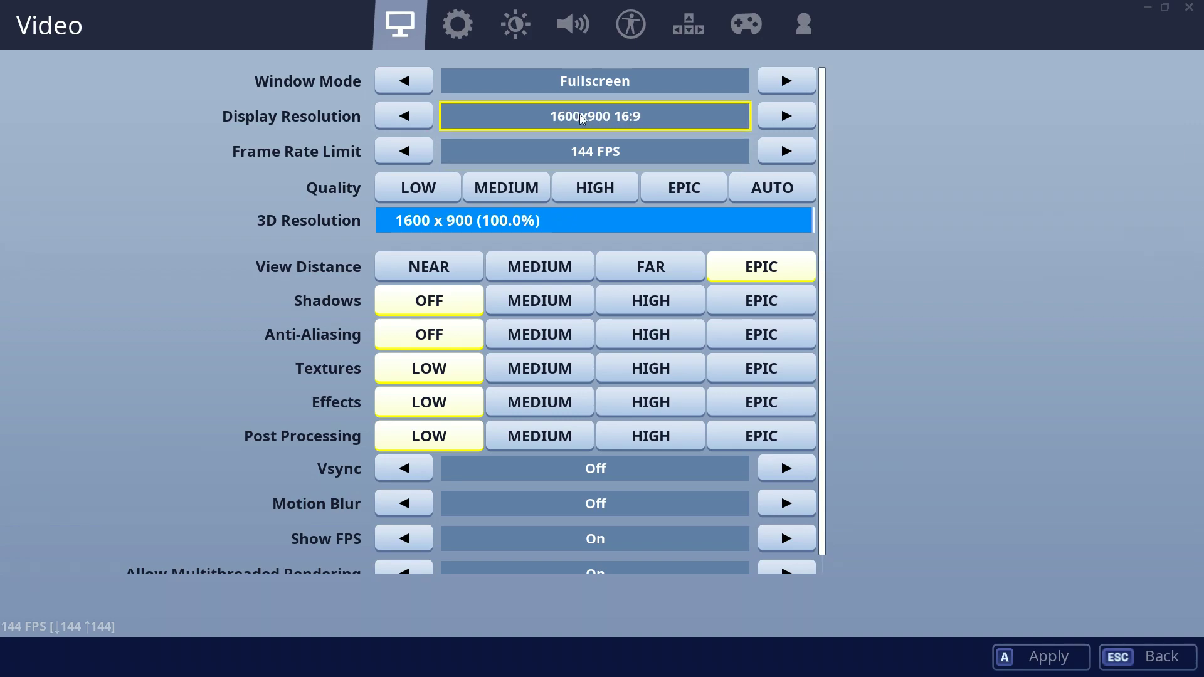
mouse_move(578, 122)
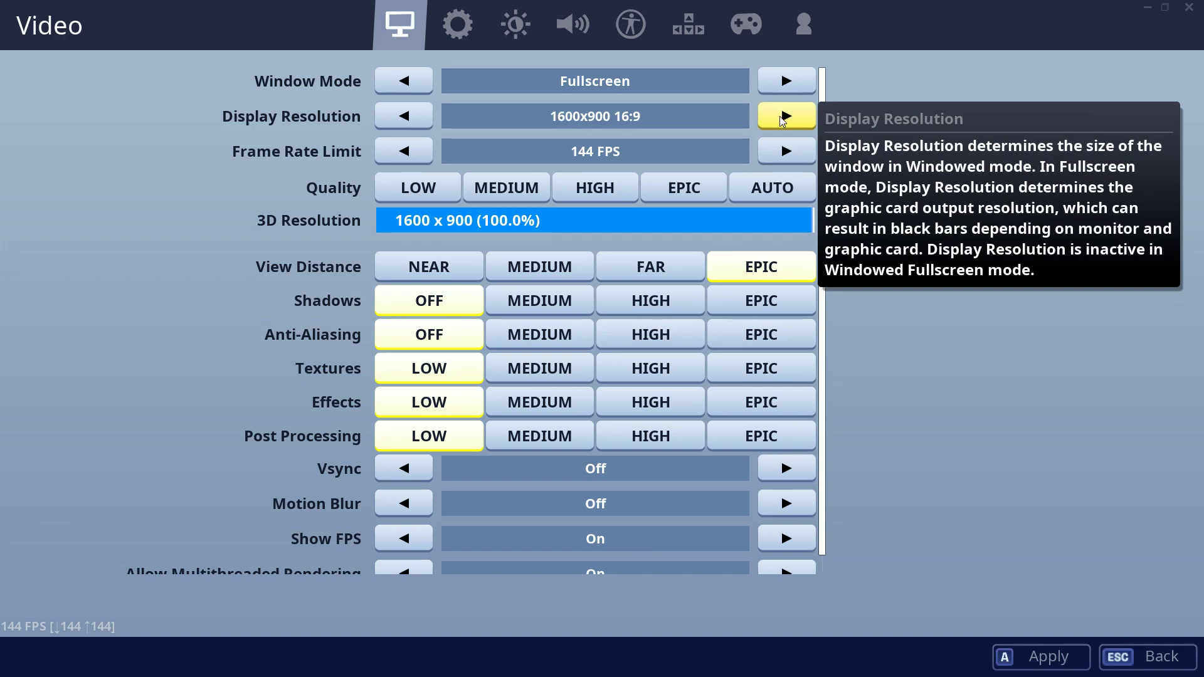
click(404, 116)
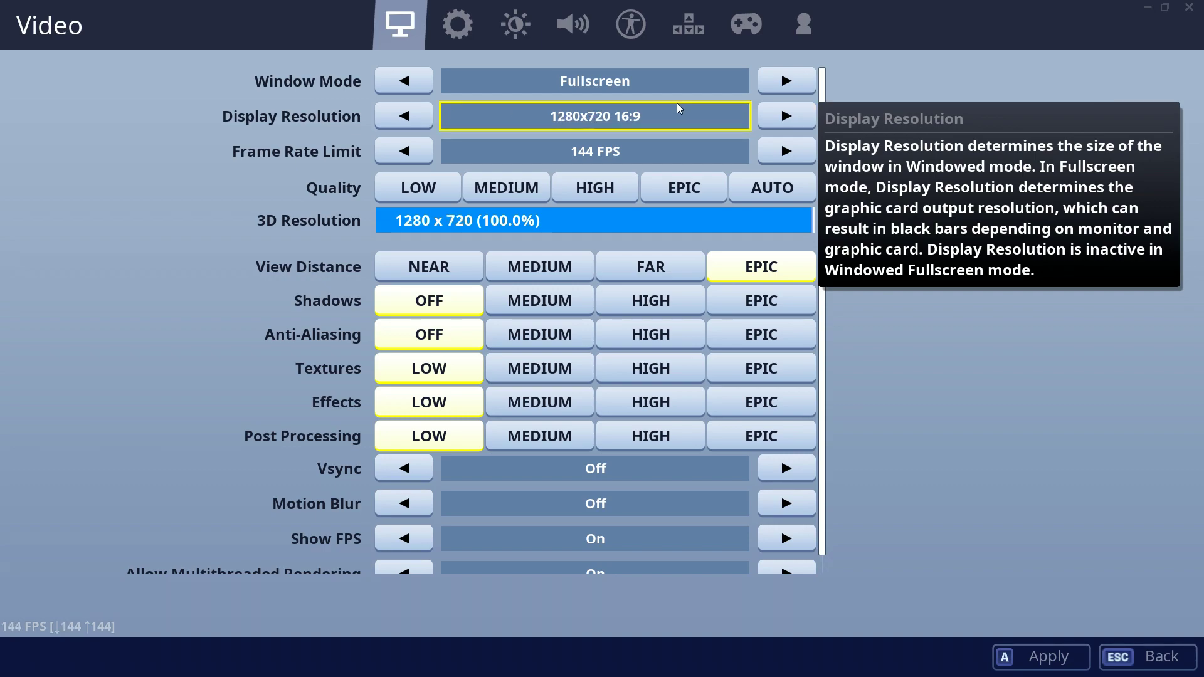
click(786, 116)
click(787, 116)
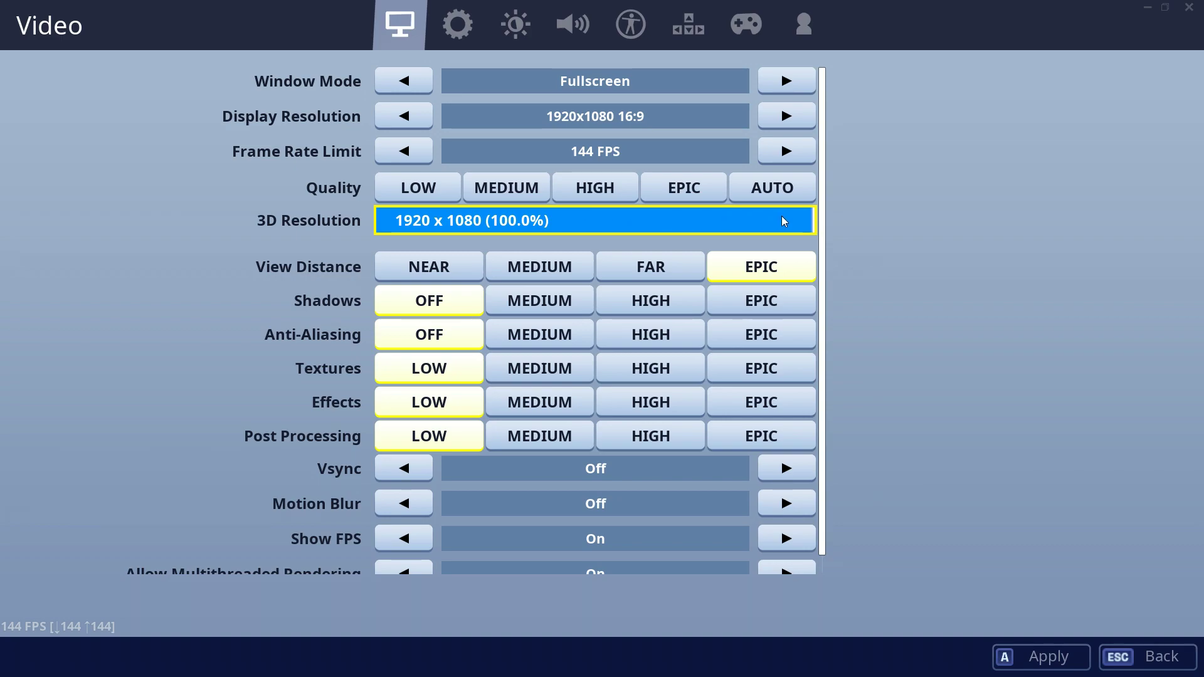
drag(781, 221, 849, 223)
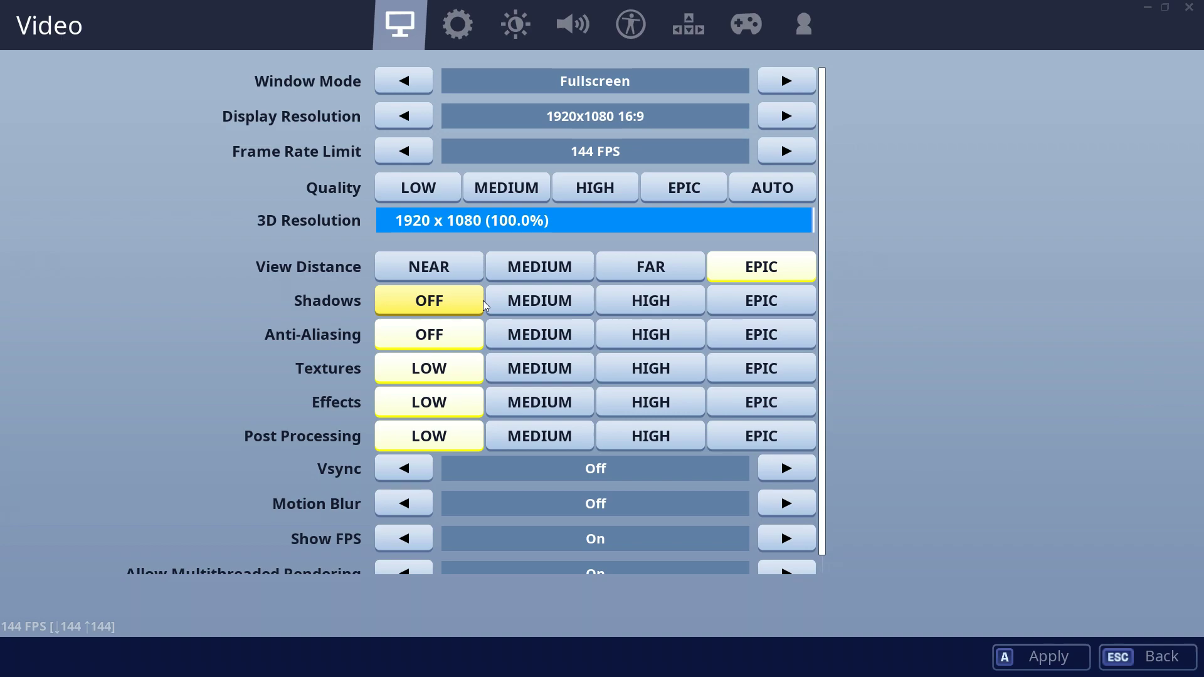
Review the Shadows and Anti-Aliasing settings, try Textures at Medium, and return Textures to Low
mouse_move(465, 302)
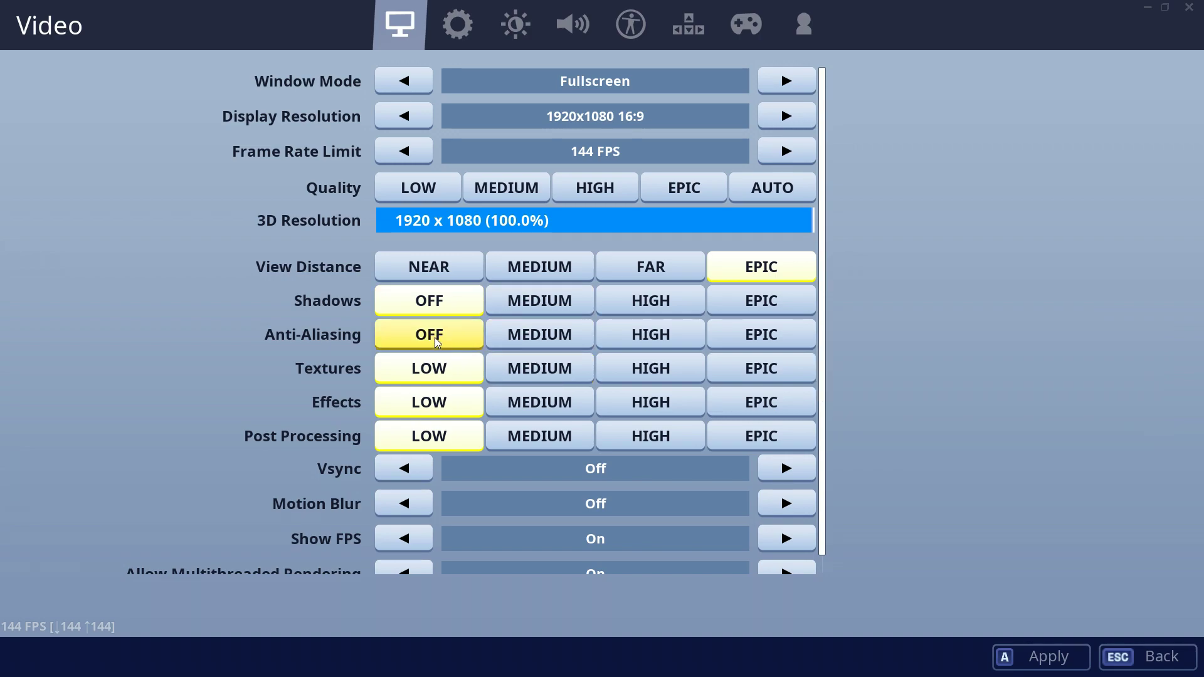
mouse_move(492, 331)
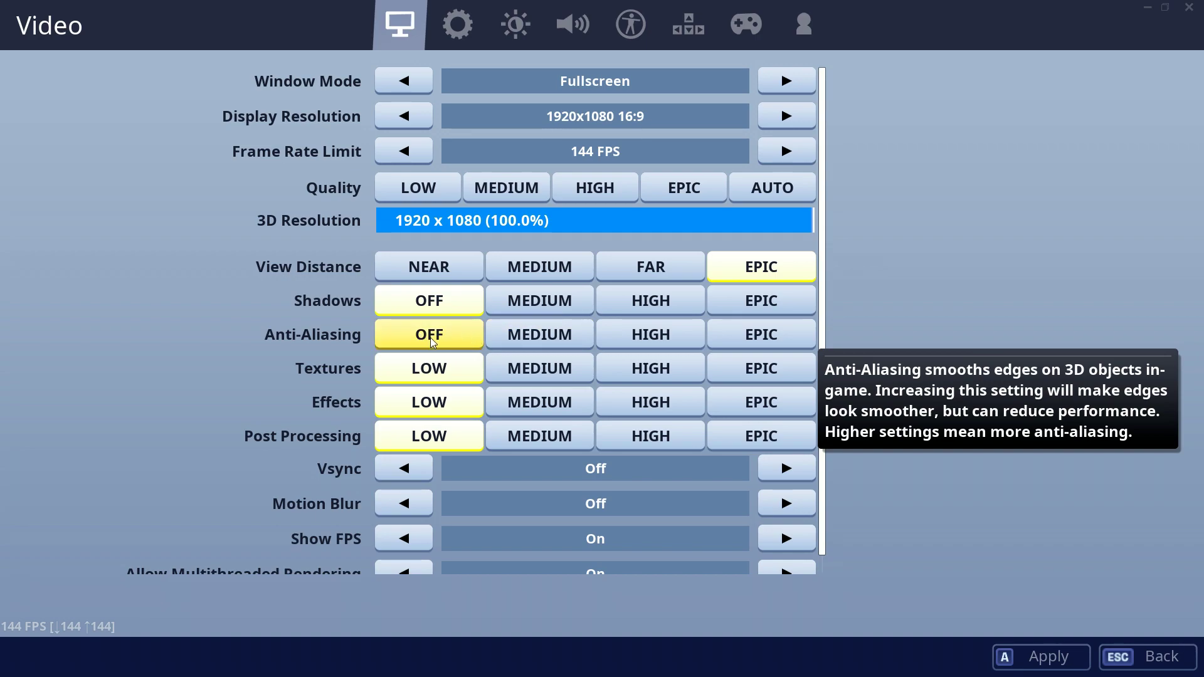
mouse_move(462, 373)
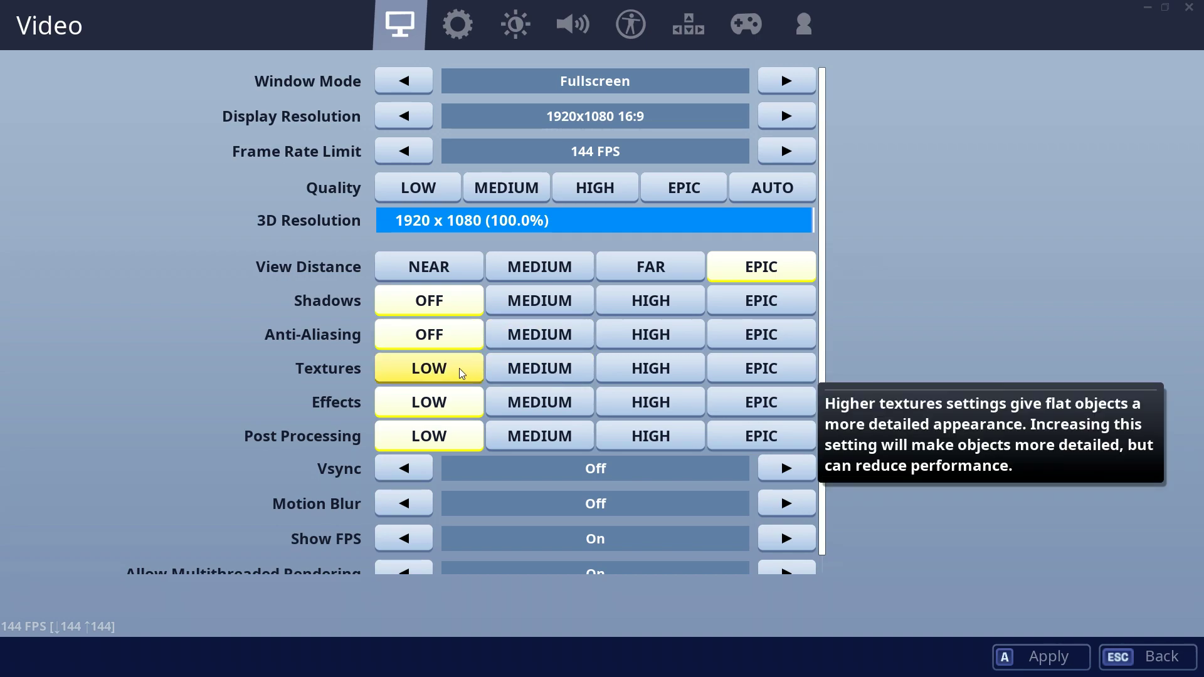
click(509, 369)
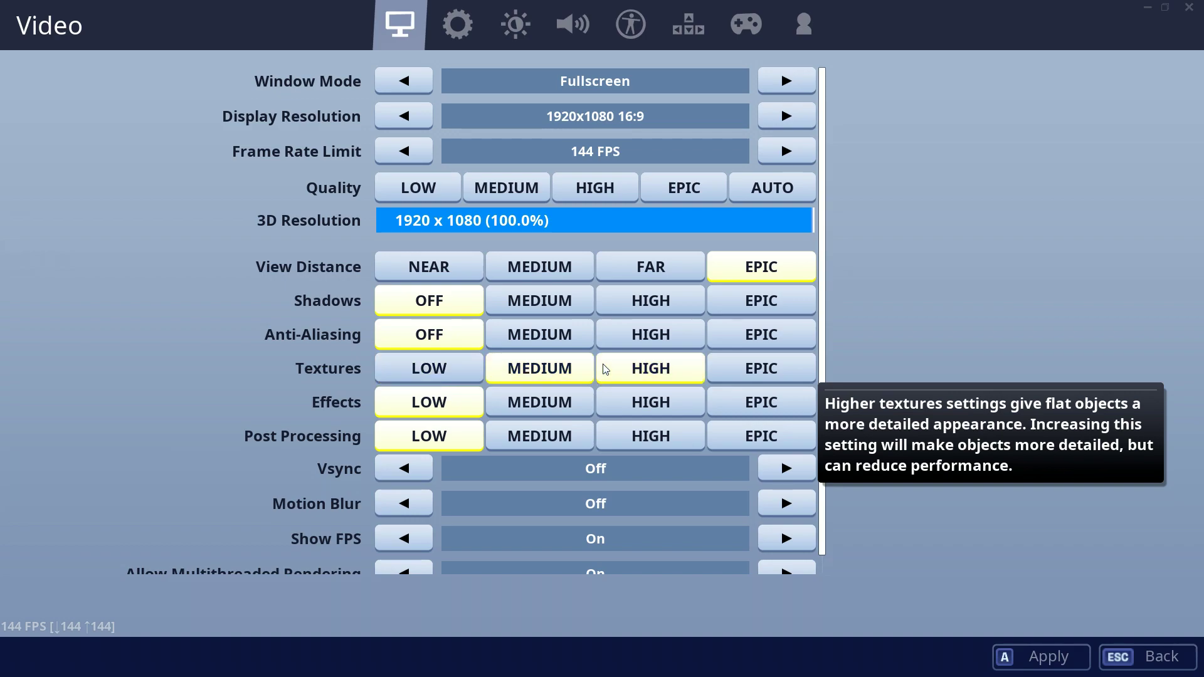
click(467, 370)
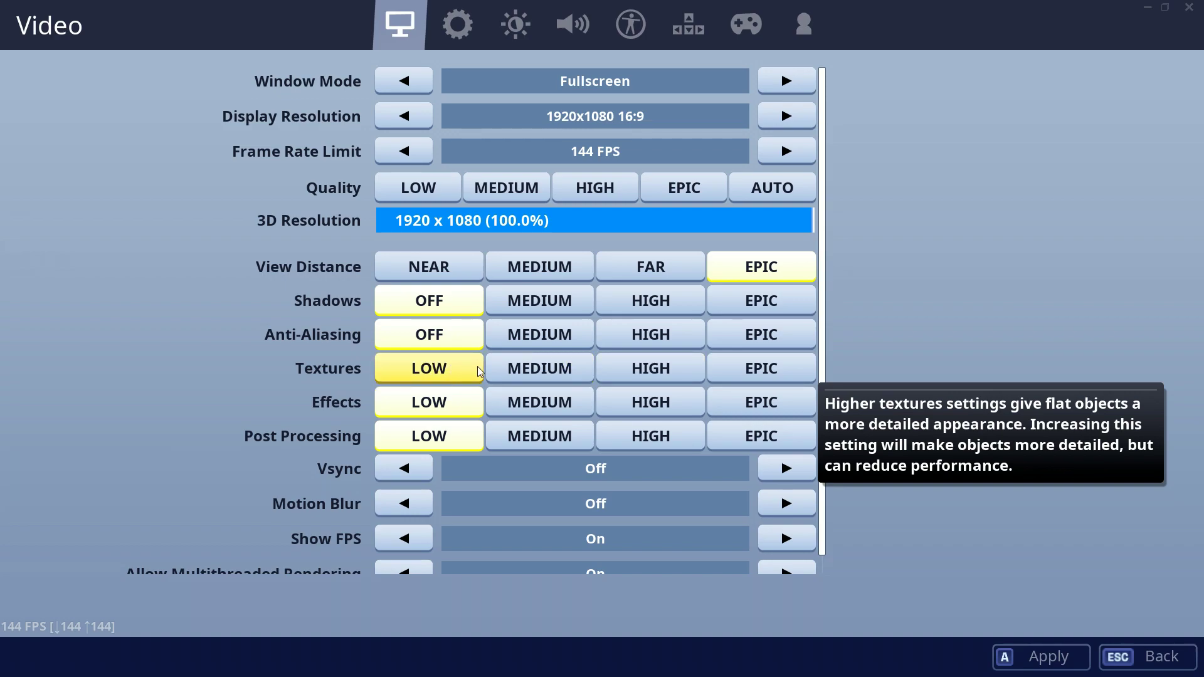
Examine the remaining video settings, including the Effects, Vsync, Motion Blur and Show FPS options
scroll(466, 383, down, 1)
scroll(465, 389, up, 1)
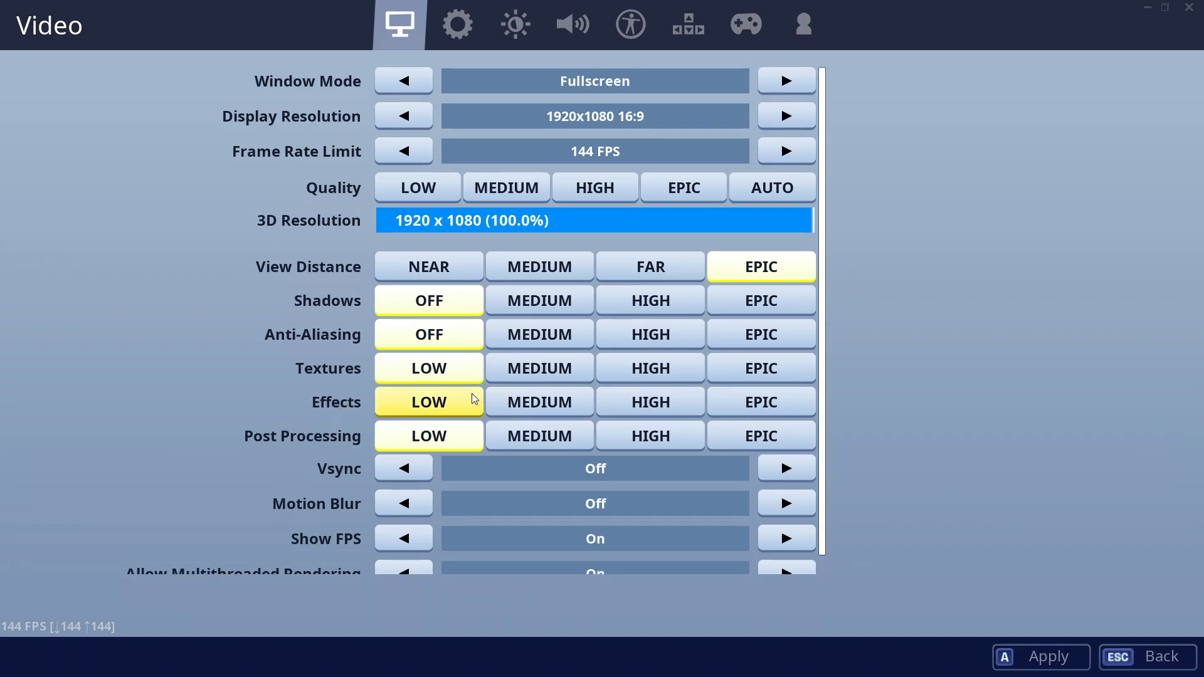
mouse_move(449, 404)
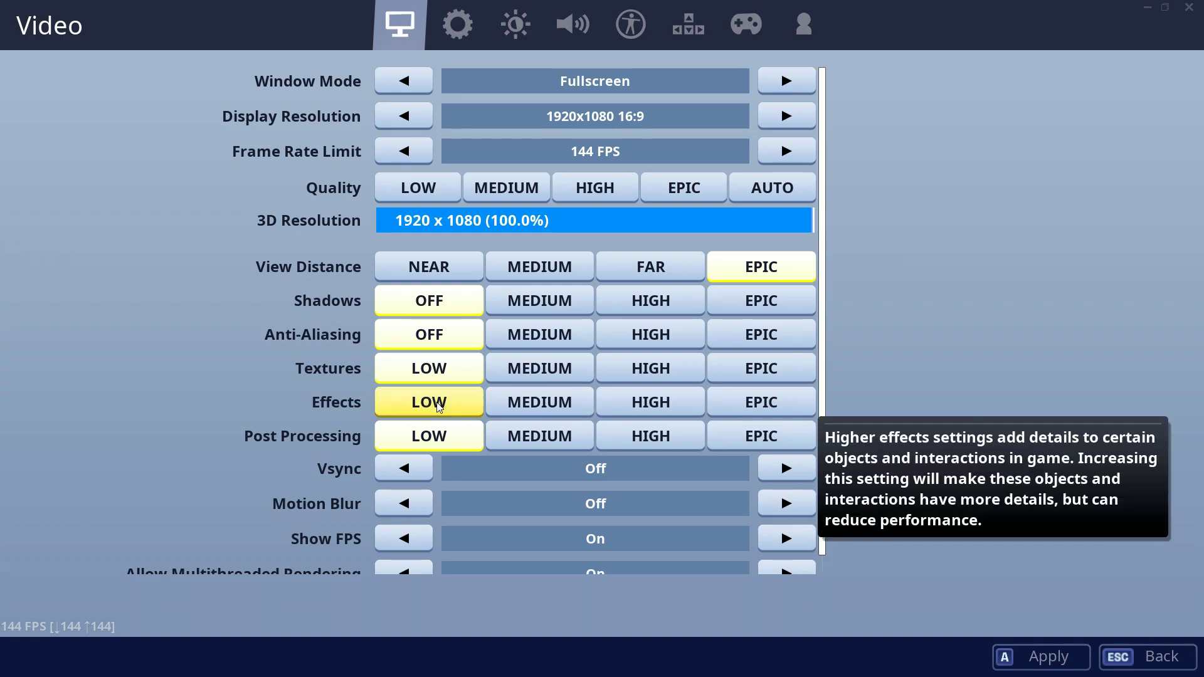
scroll(457, 426, down, 1)
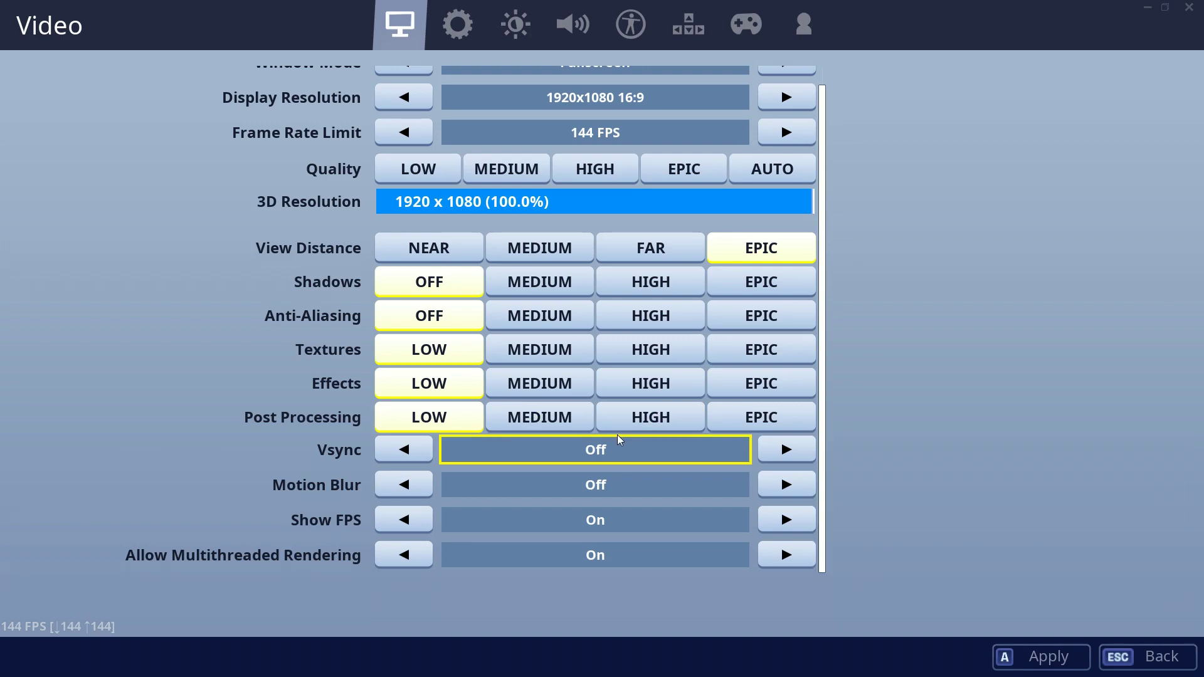
mouse_move(624, 455)
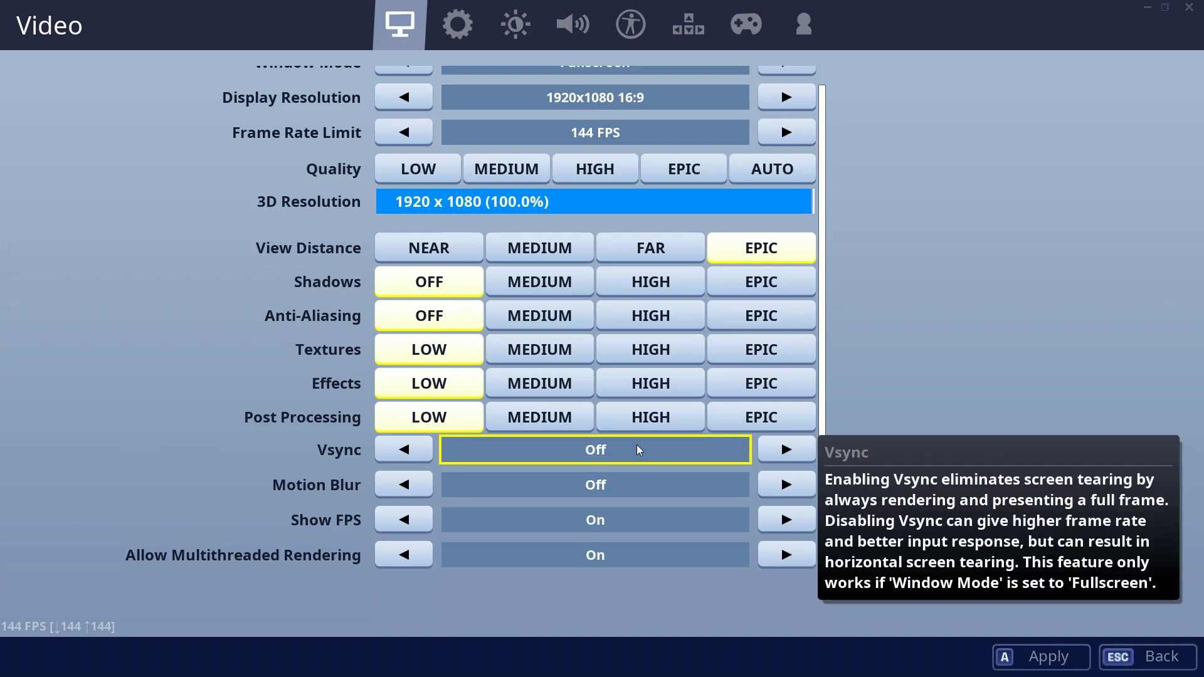
mouse_move(583, 493)
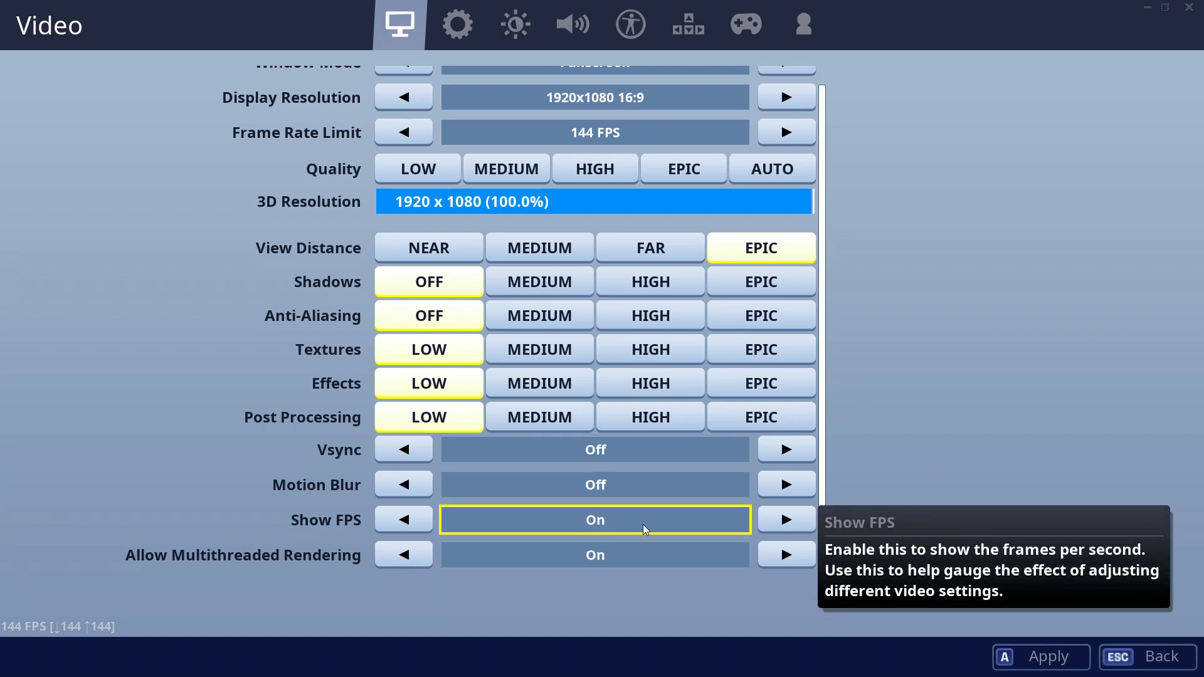
Check the Allow Multithreaded Rendering option and examine the Game settings, especially NVIDIA Highlights and the replay recording options
mouse_move(633, 557)
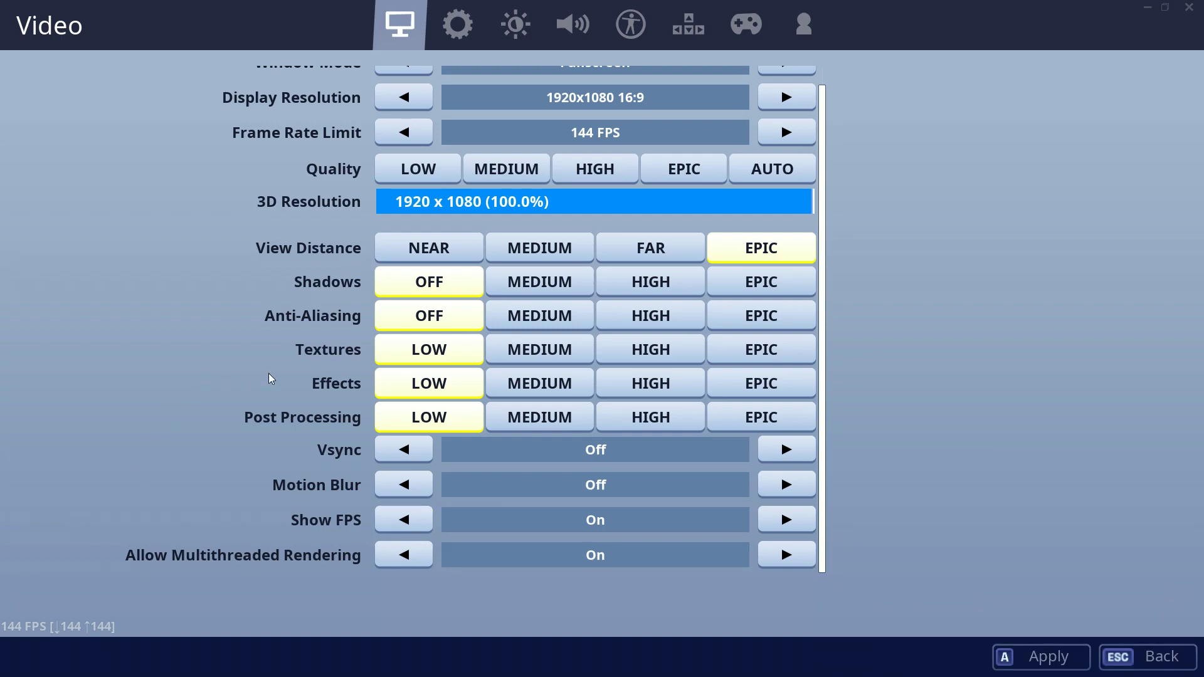
click(452, 32)
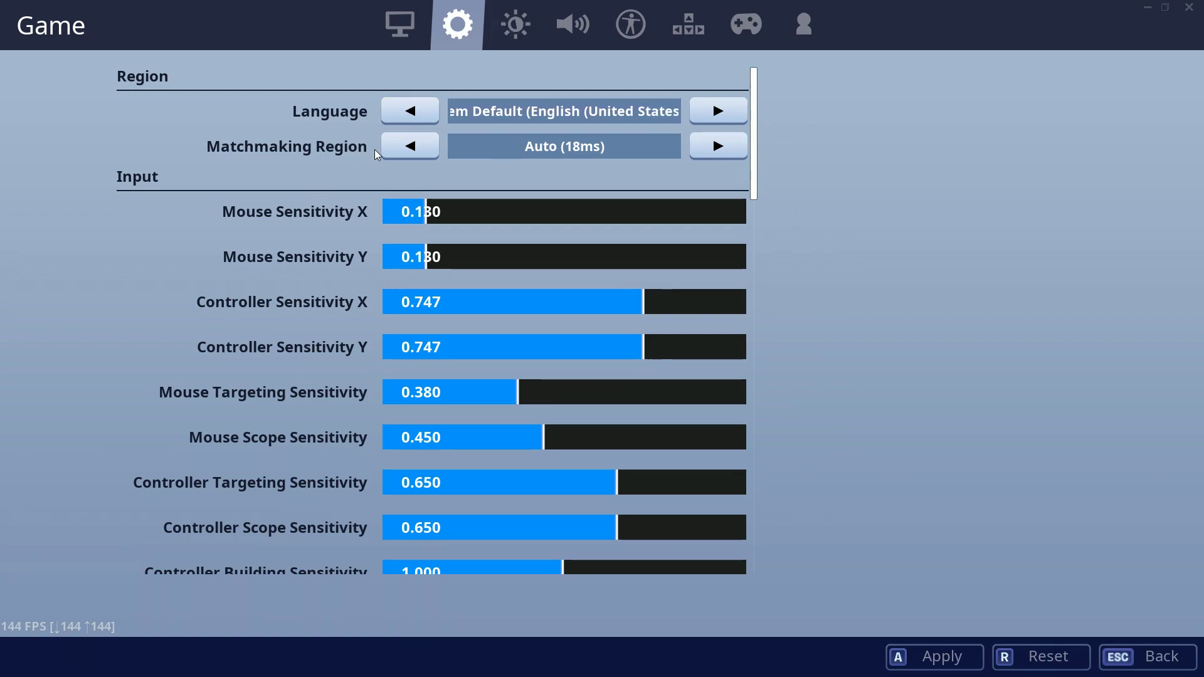
scroll(313, 201, down, 10)
scroll(312, 199, down, 10)
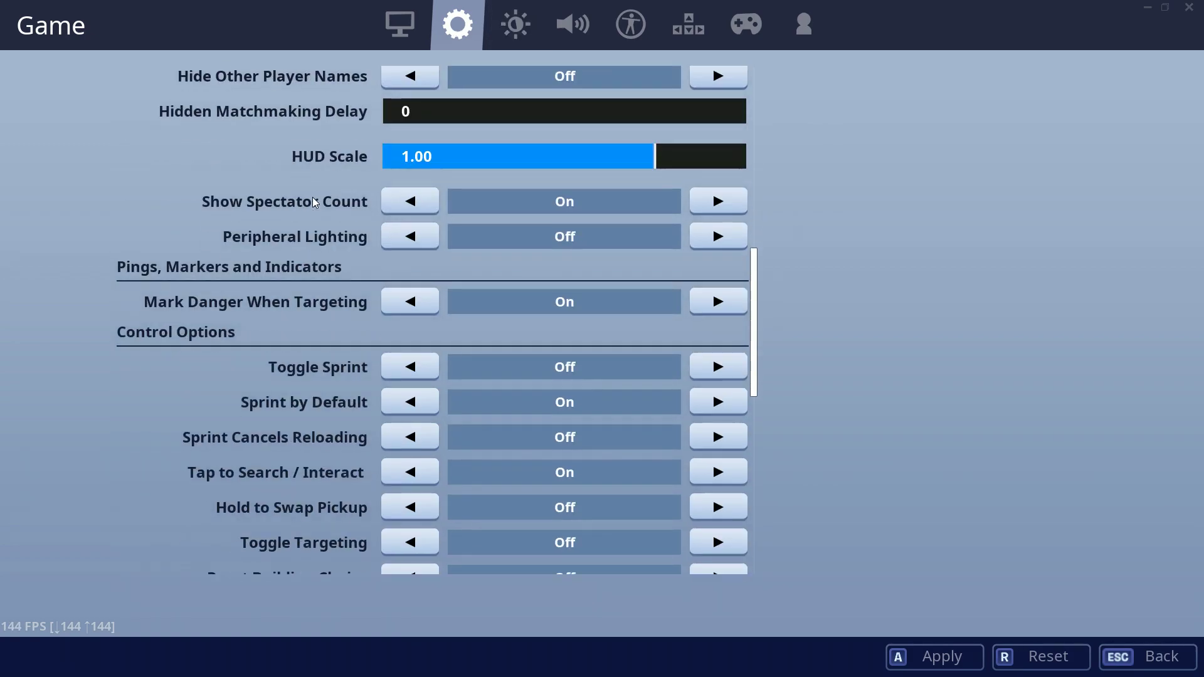
scroll(314, 202, down, 10)
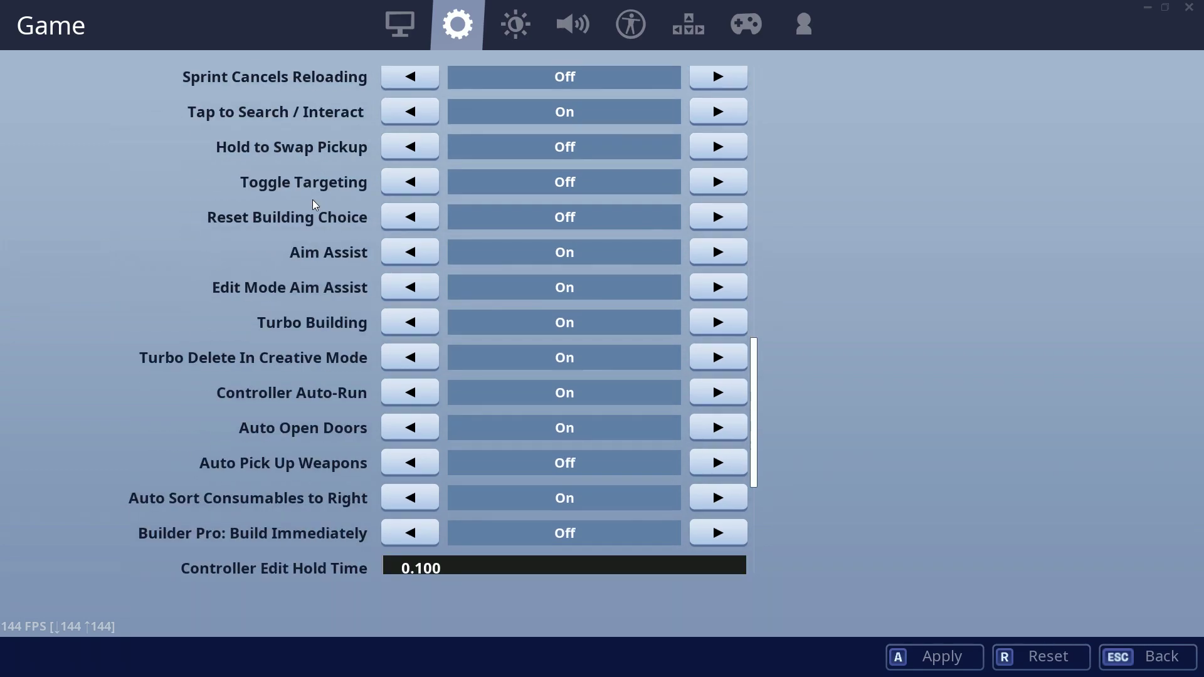
scroll(312, 202, down, 1)
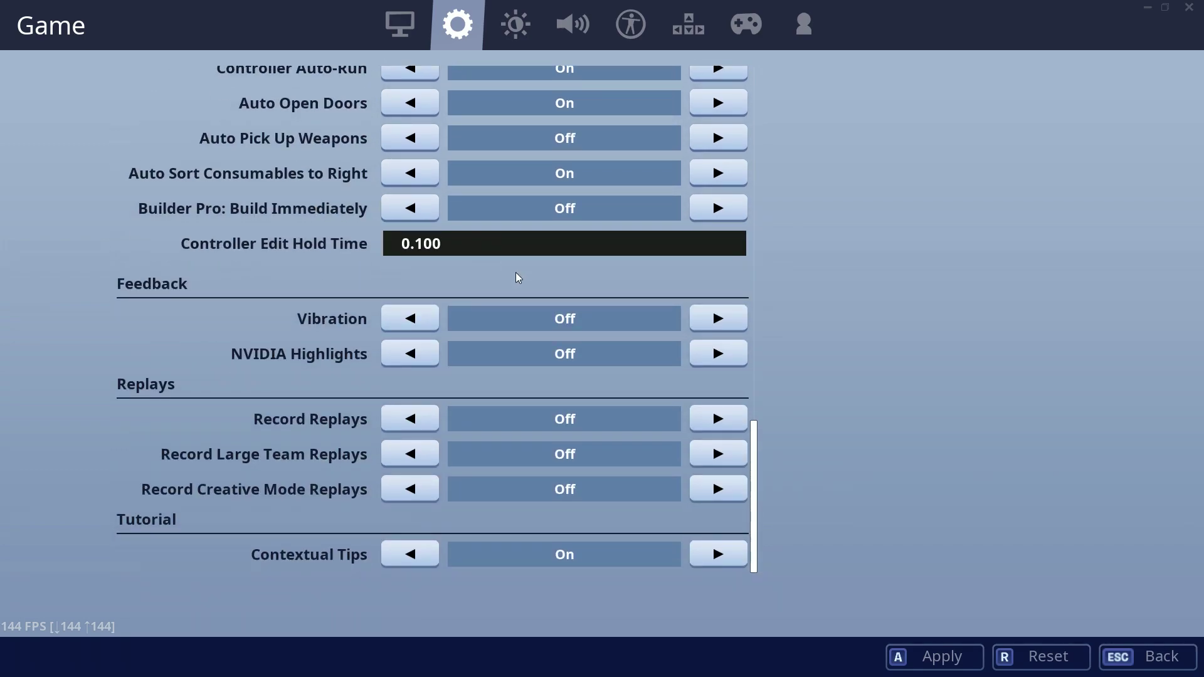
mouse_move(517, 355)
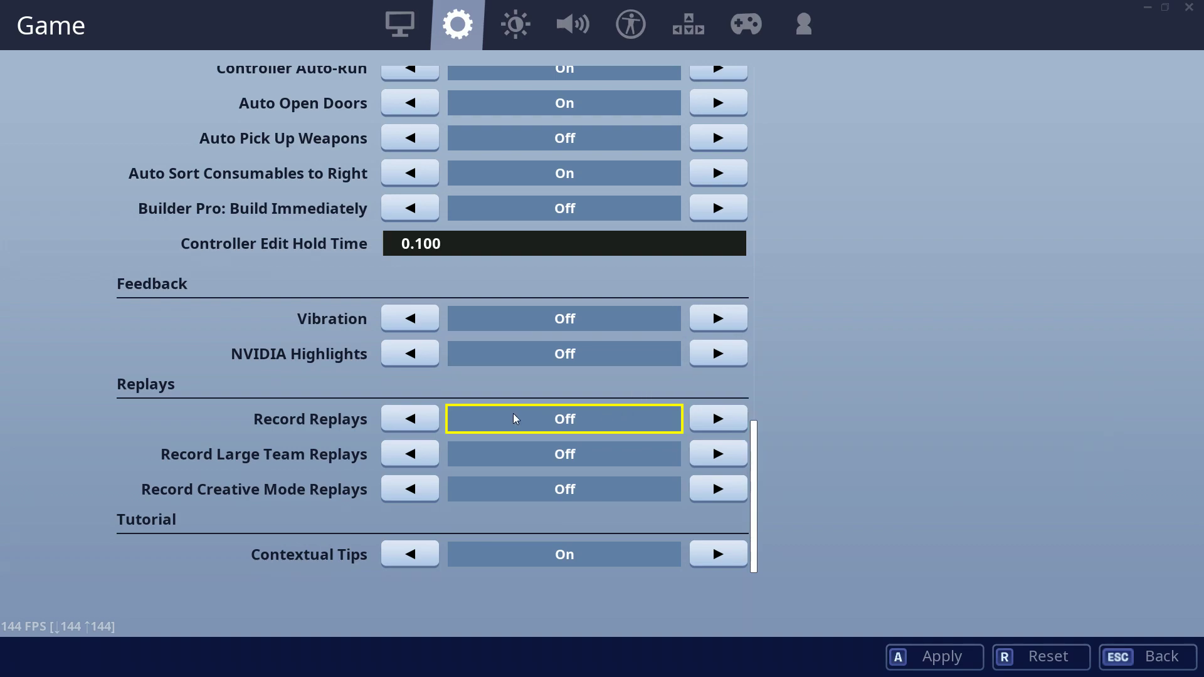
mouse_move(515, 419)
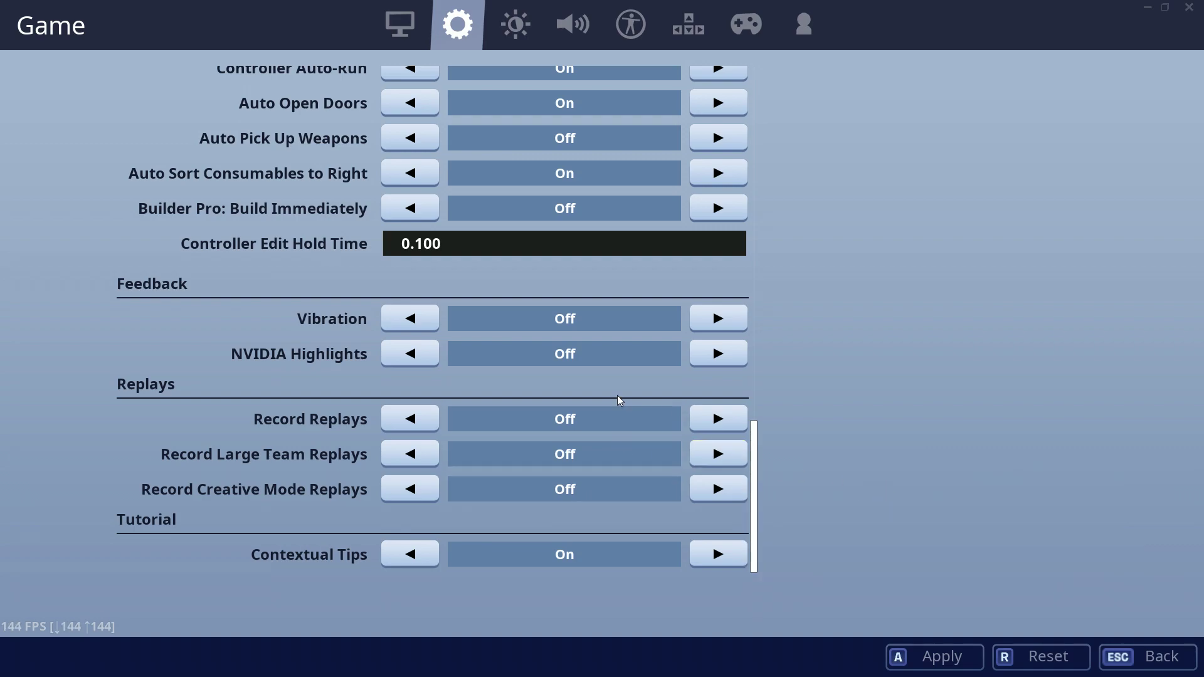
scroll(615, 385, up, 3)
scroll(634, 381, down, 3)
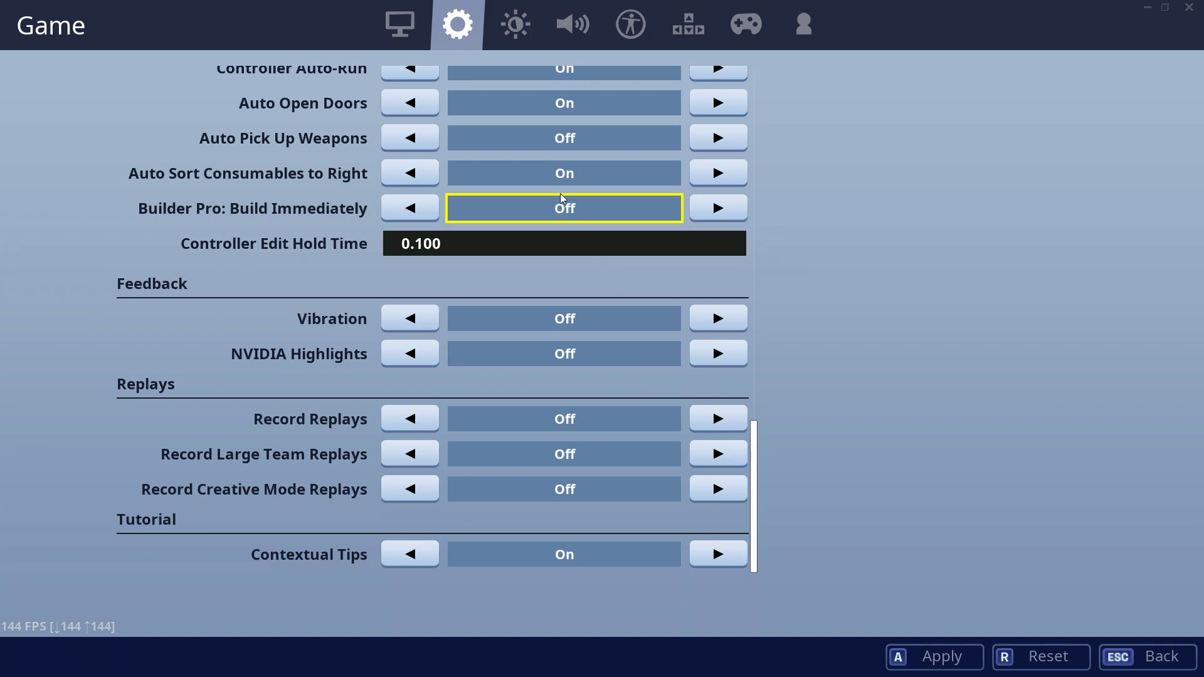
Open the Accessibility settings and review the Visualize Sound Effects option
click(623, 18)
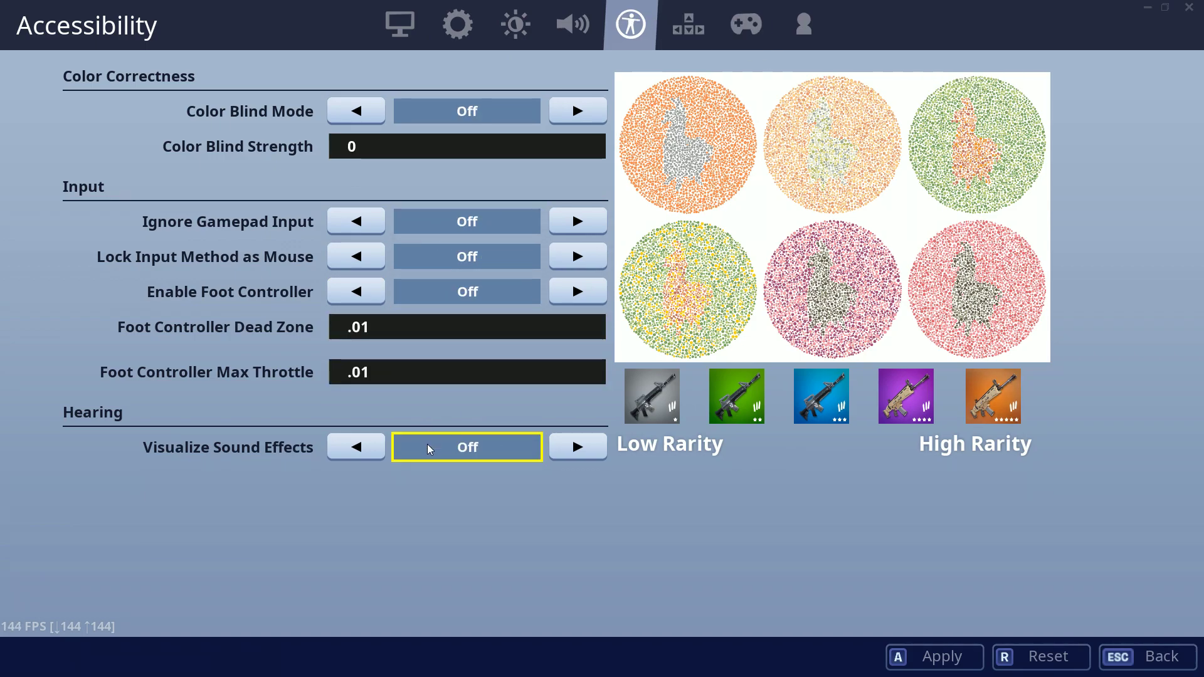
mouse_move(502, 449)
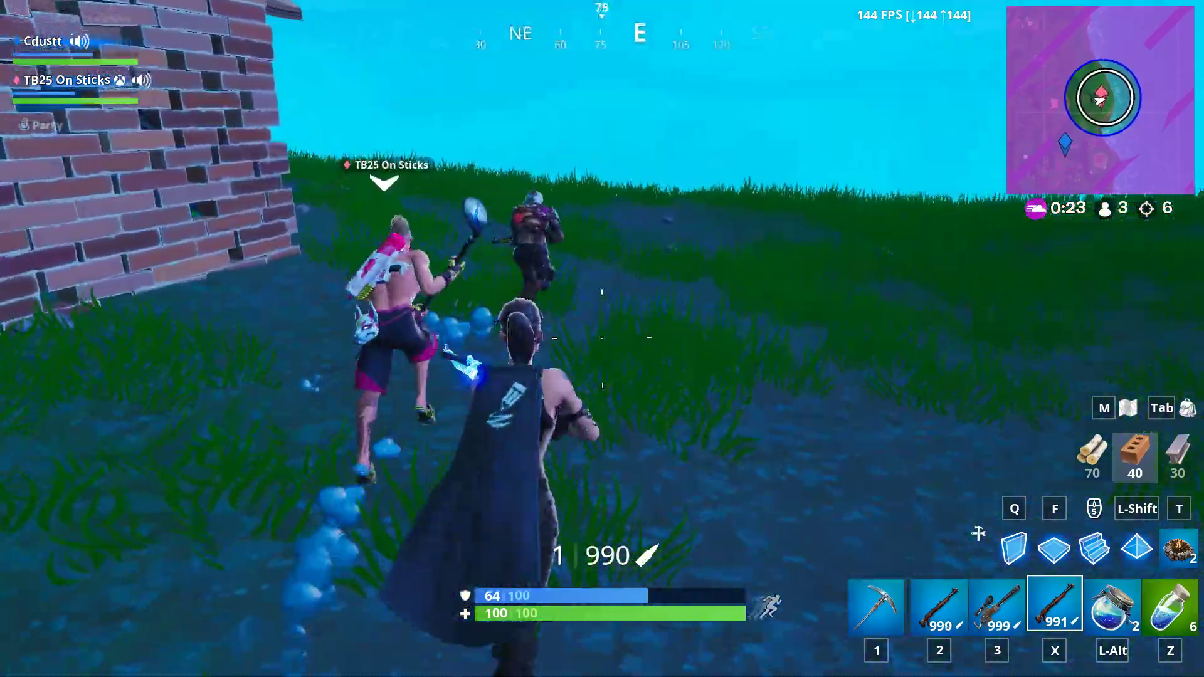
key(x)
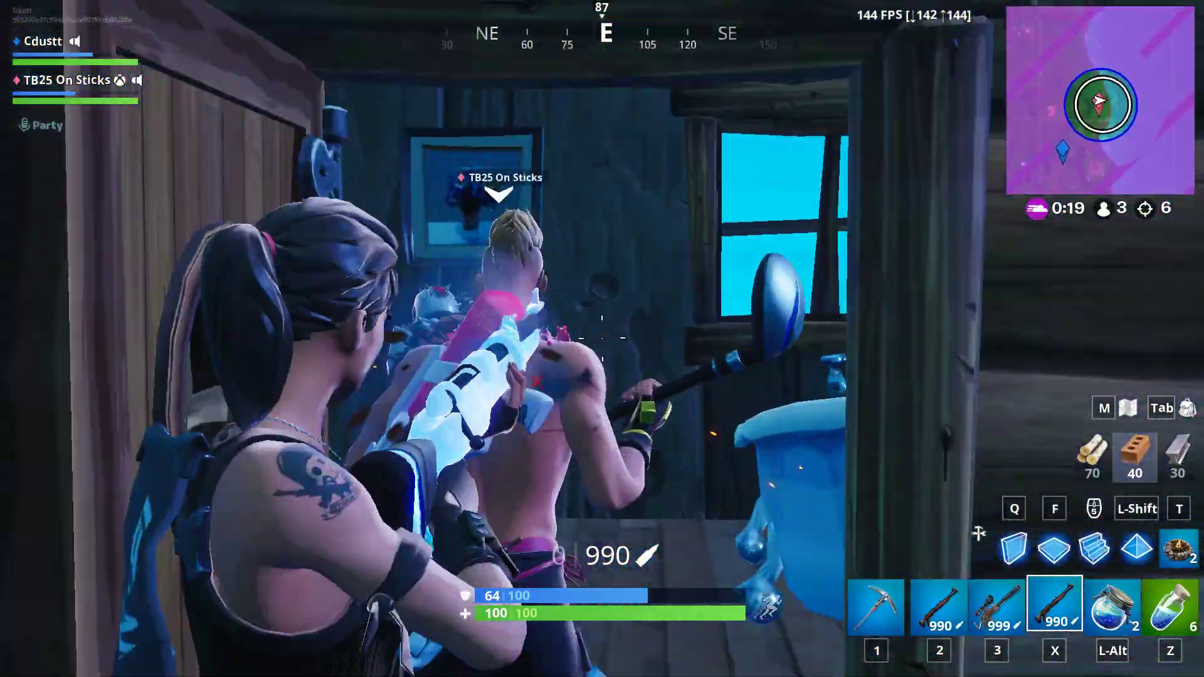
key(2)
key(s)
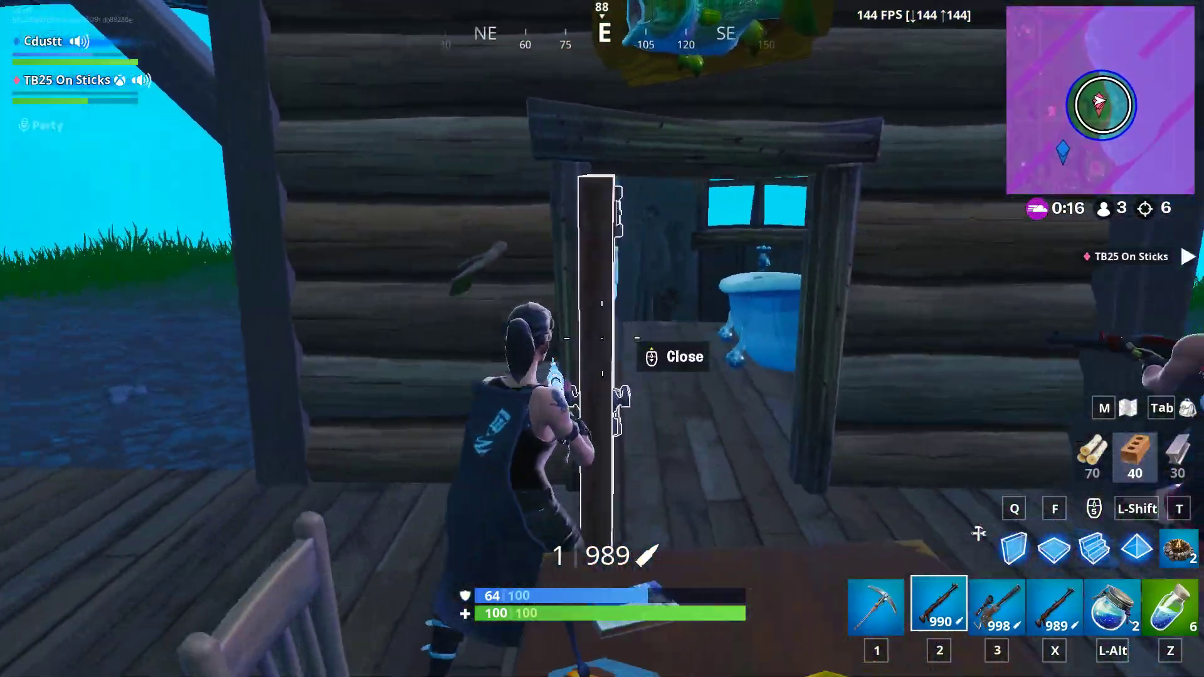
key(1)
click(602, 339)
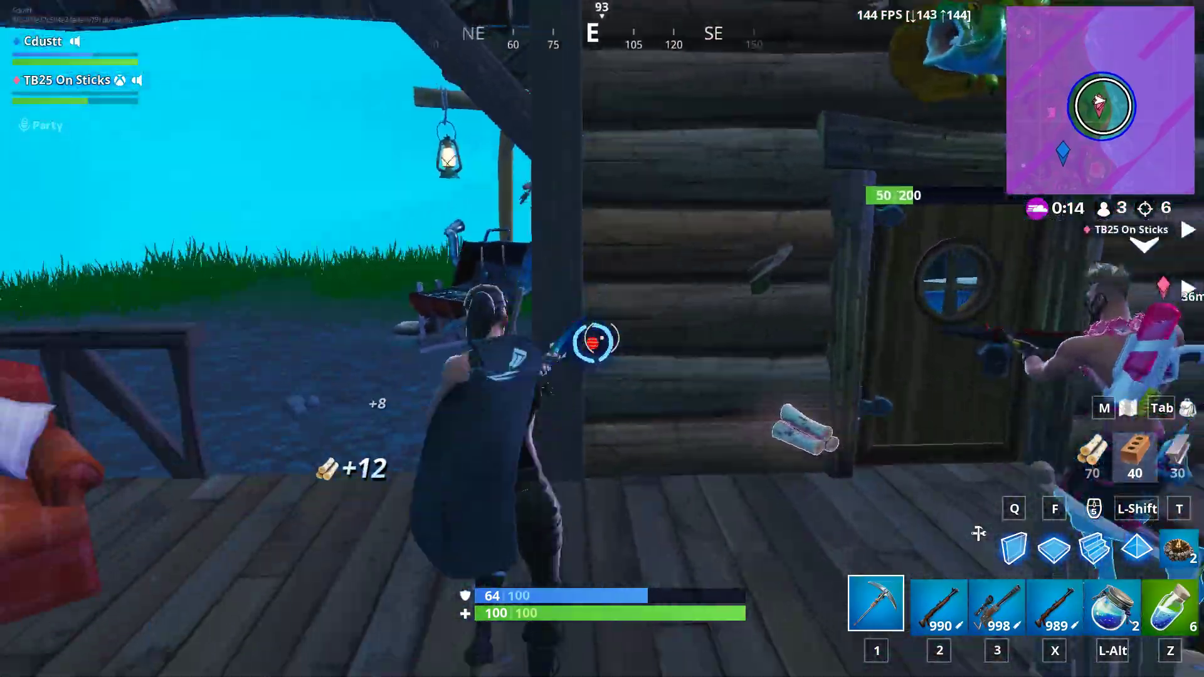
key(q)
click(602, 339)
key(2)
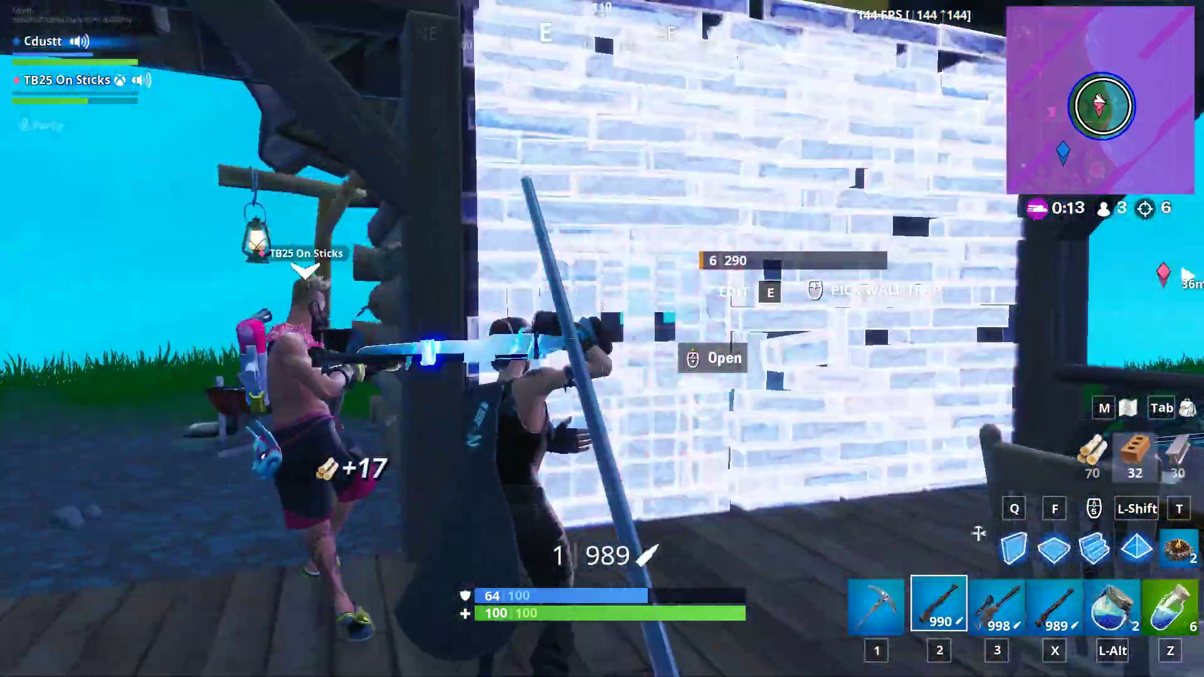
key(w)
click(602, 338)
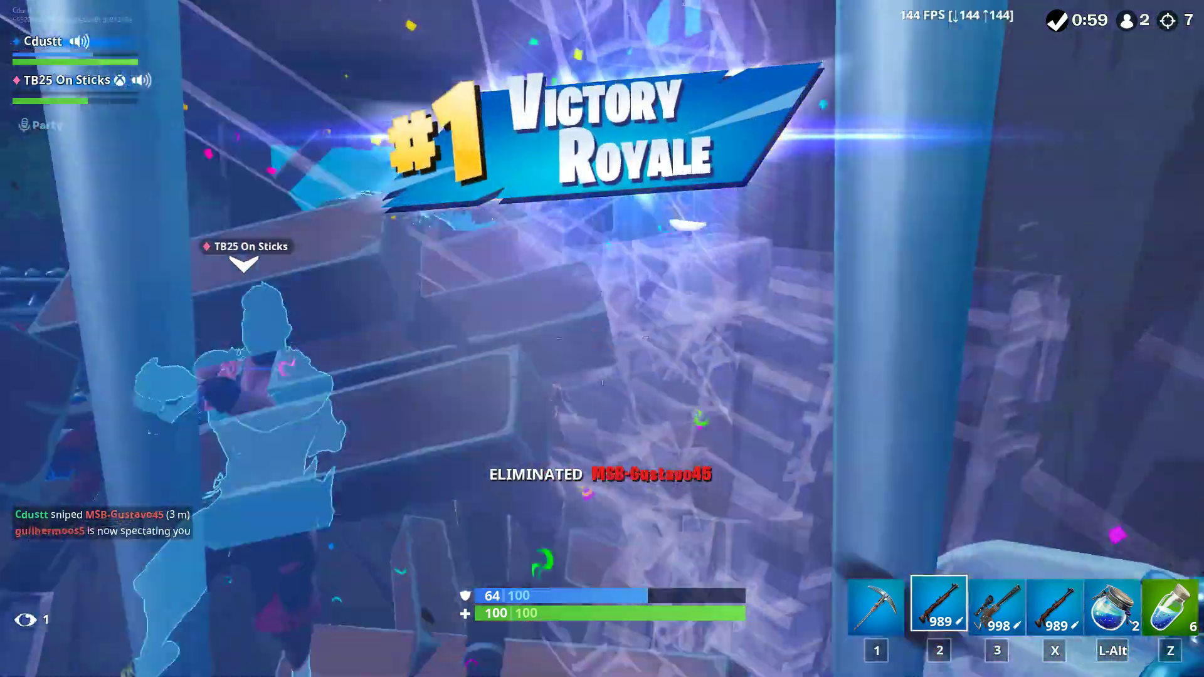
key(w)
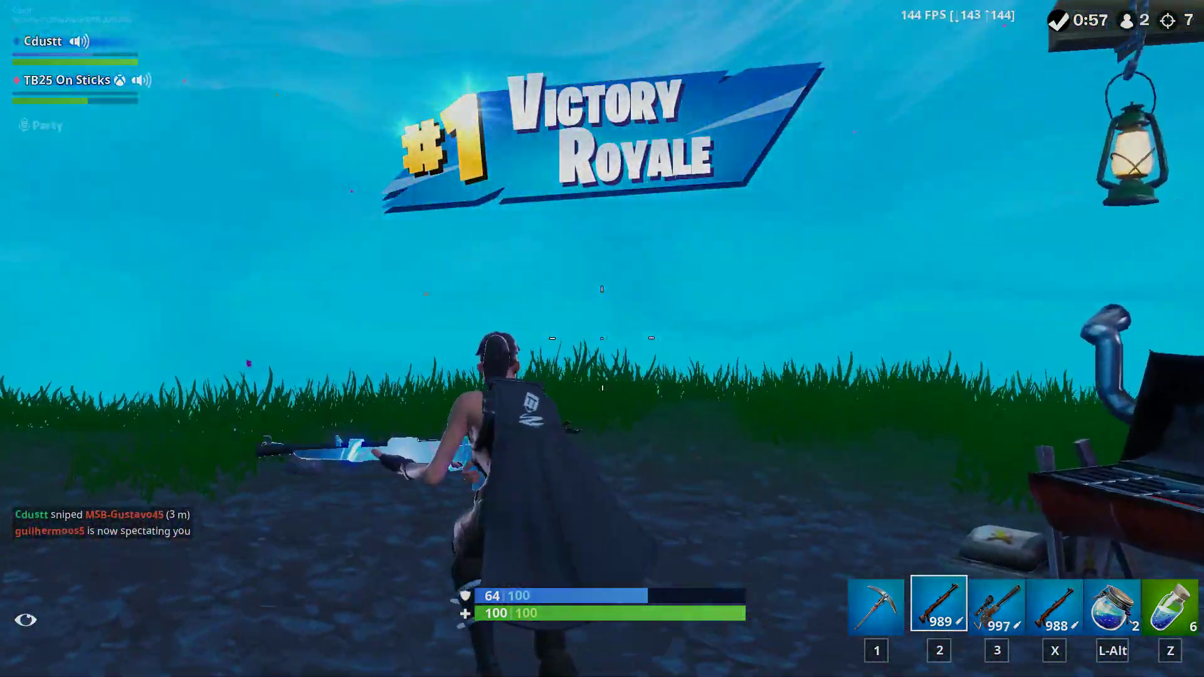